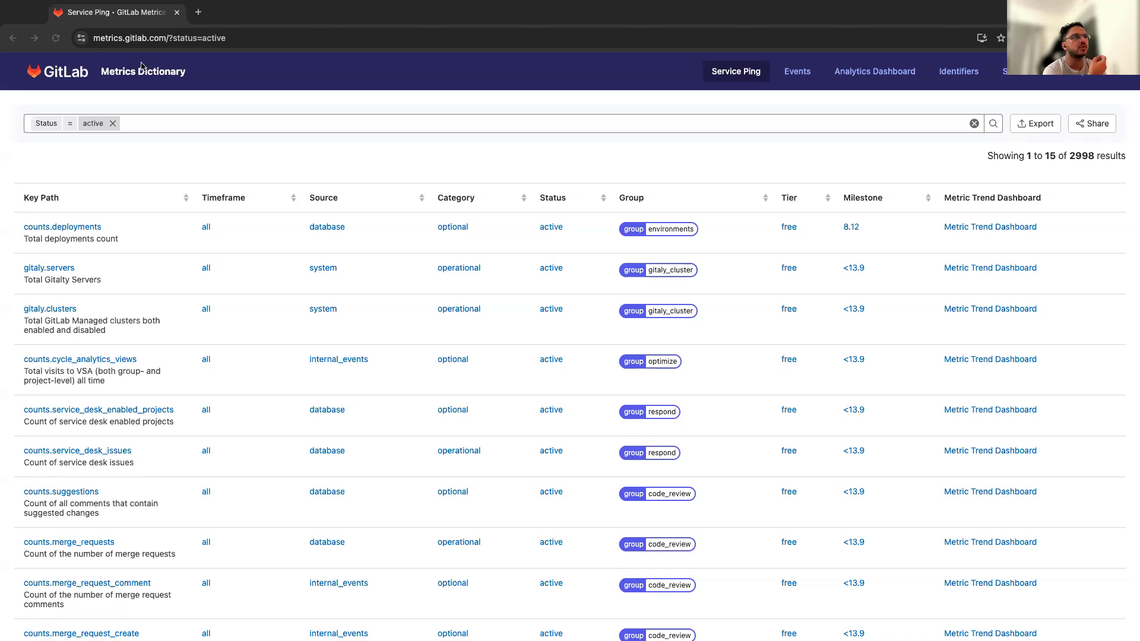
- Add a Product Group filter of optimize to the active Service Ping metrics and run the search
left_click(205, 122)
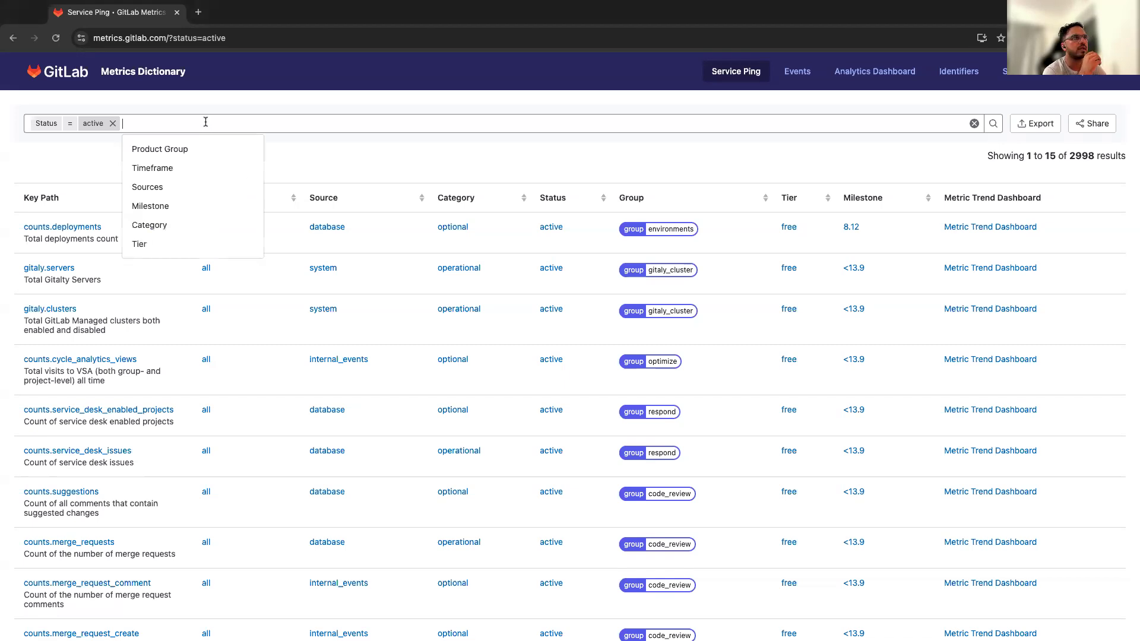
left_click(214, 154)
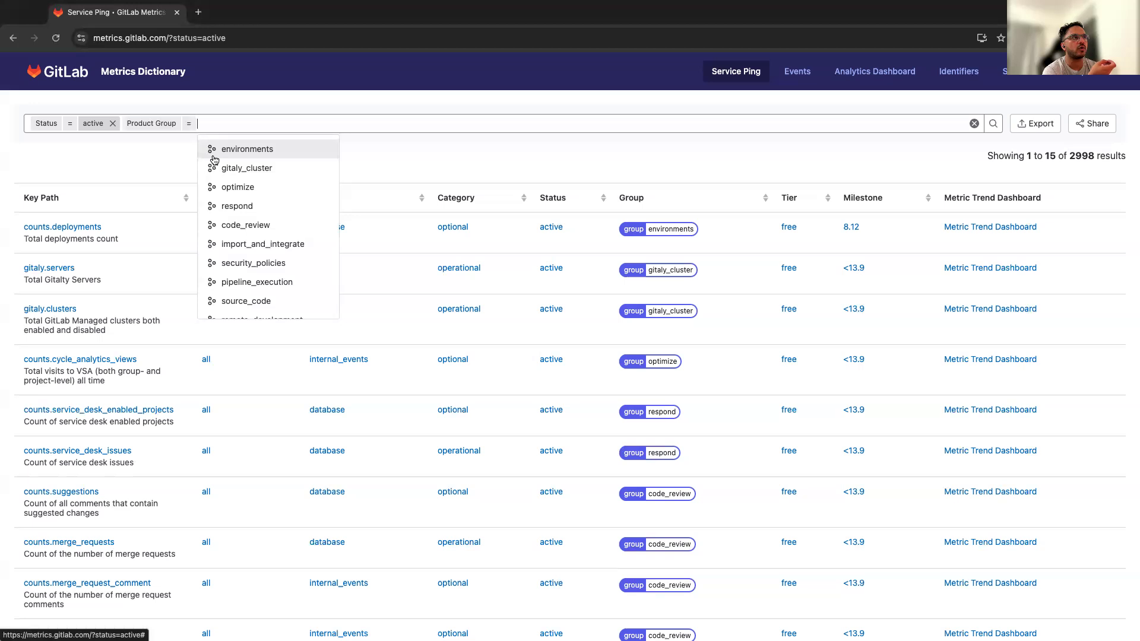
left_click(246, 188)
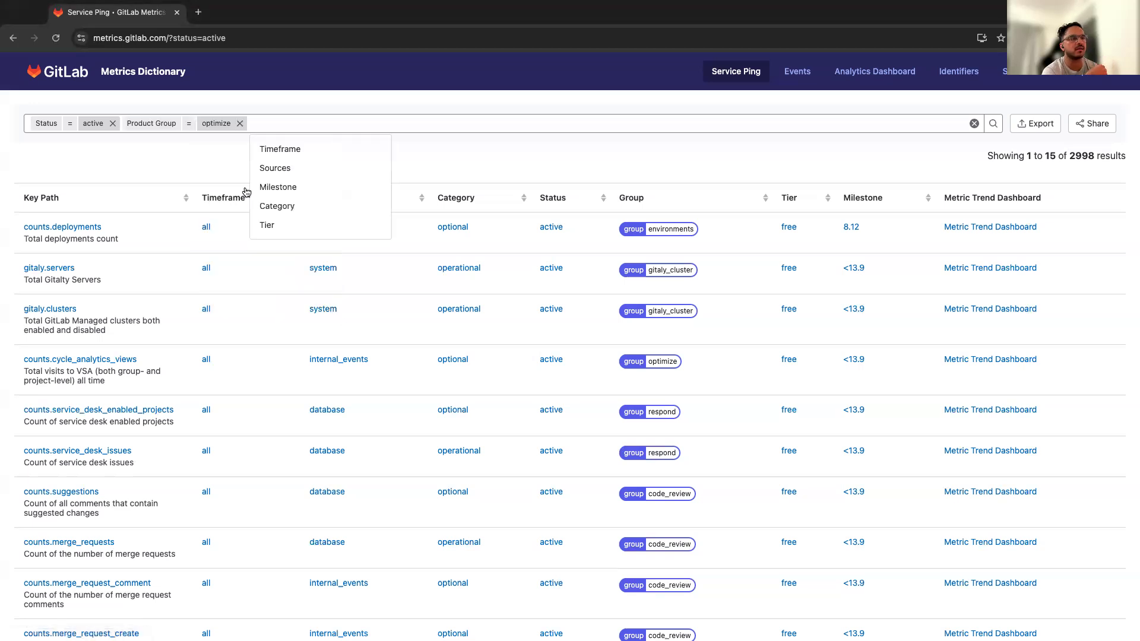
key("Return")
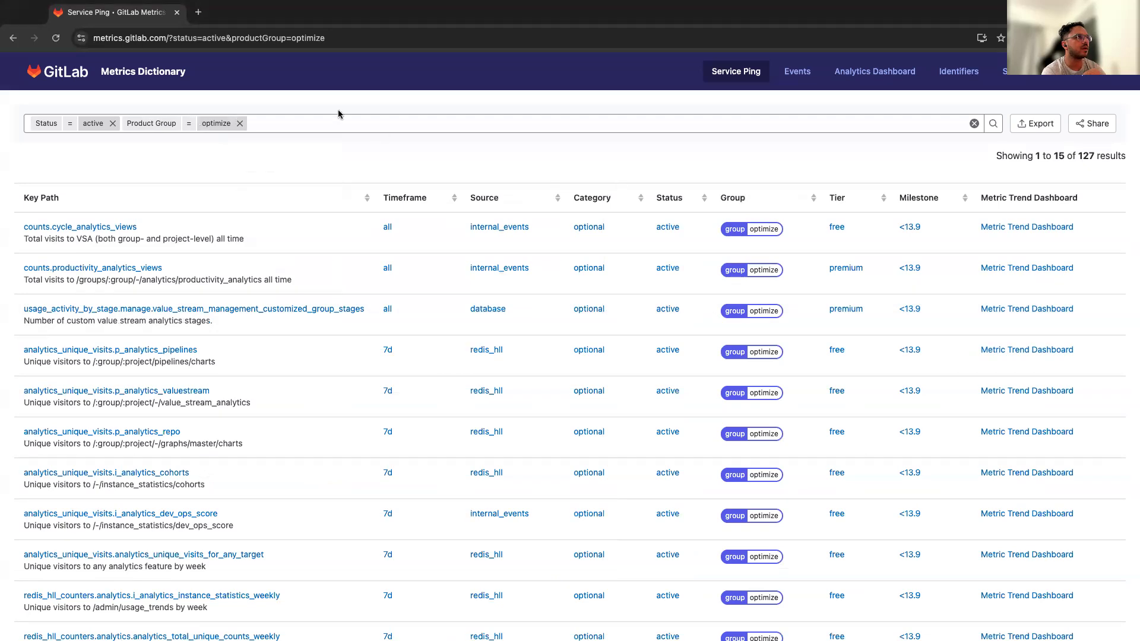
- Narrow the optimize metrics further with a Milestone filter of 17.0
left_click(319, 121)
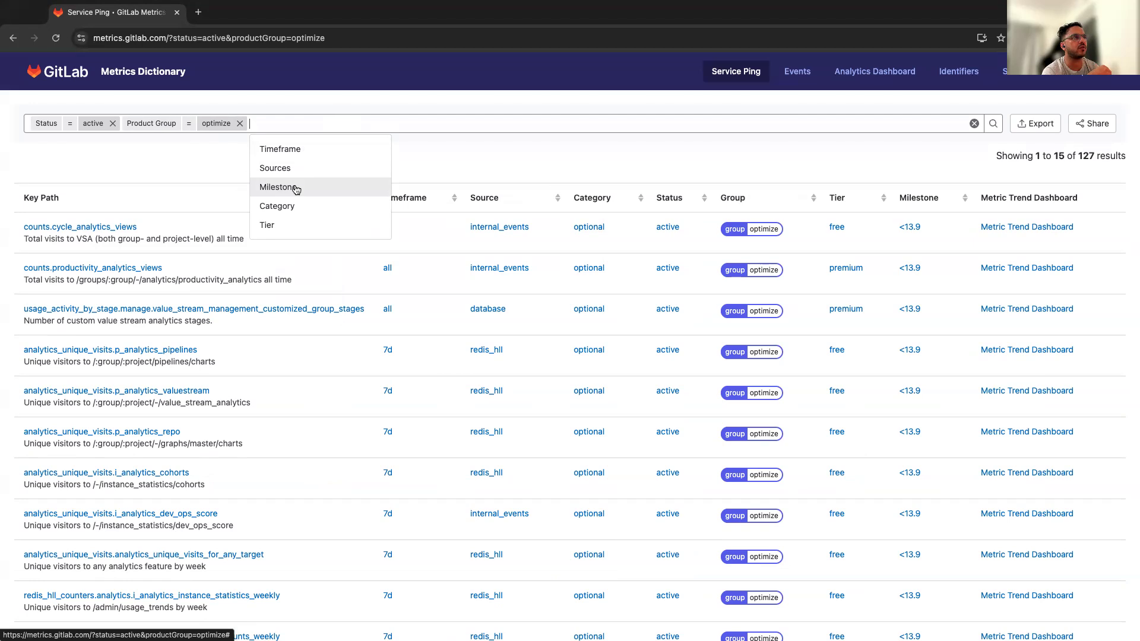
left_click(296, 189)
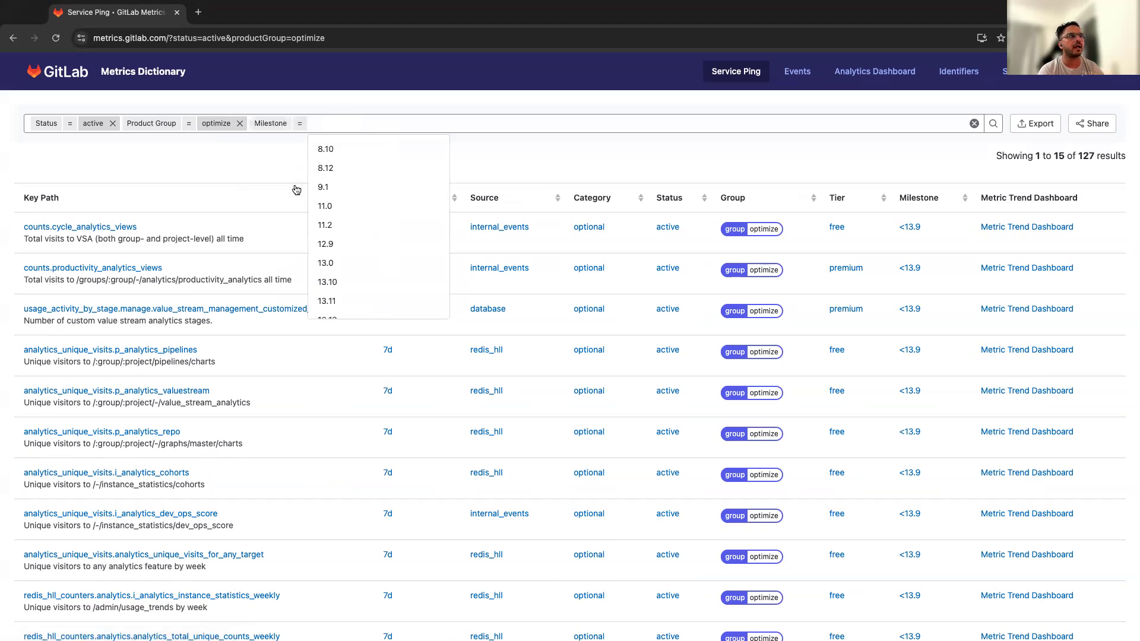
type("17")
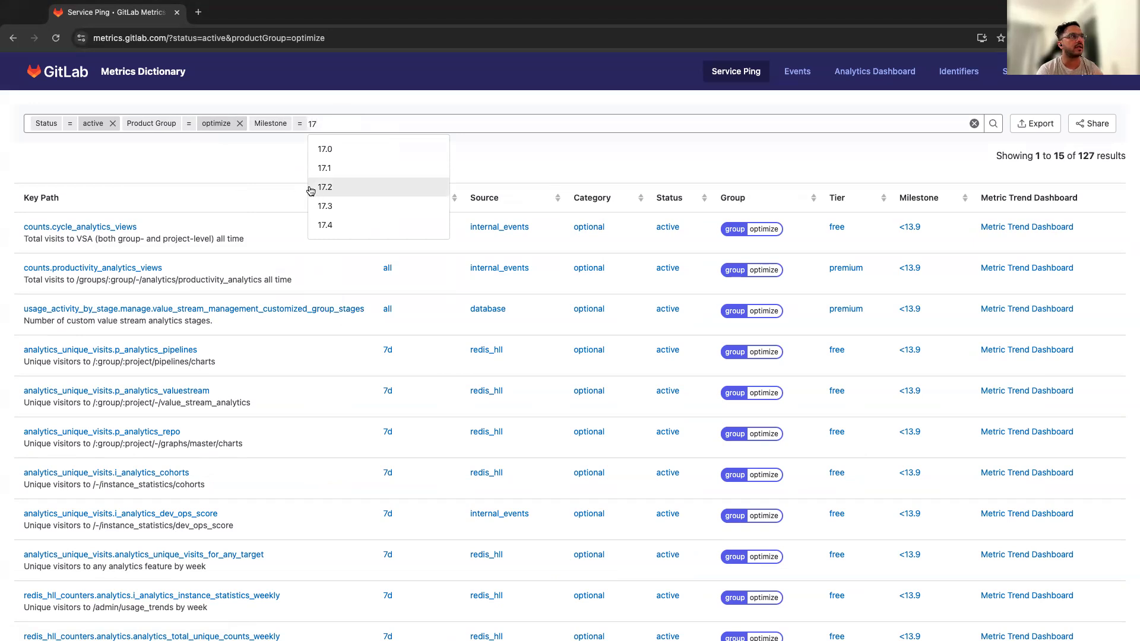
left_click(353, 154)
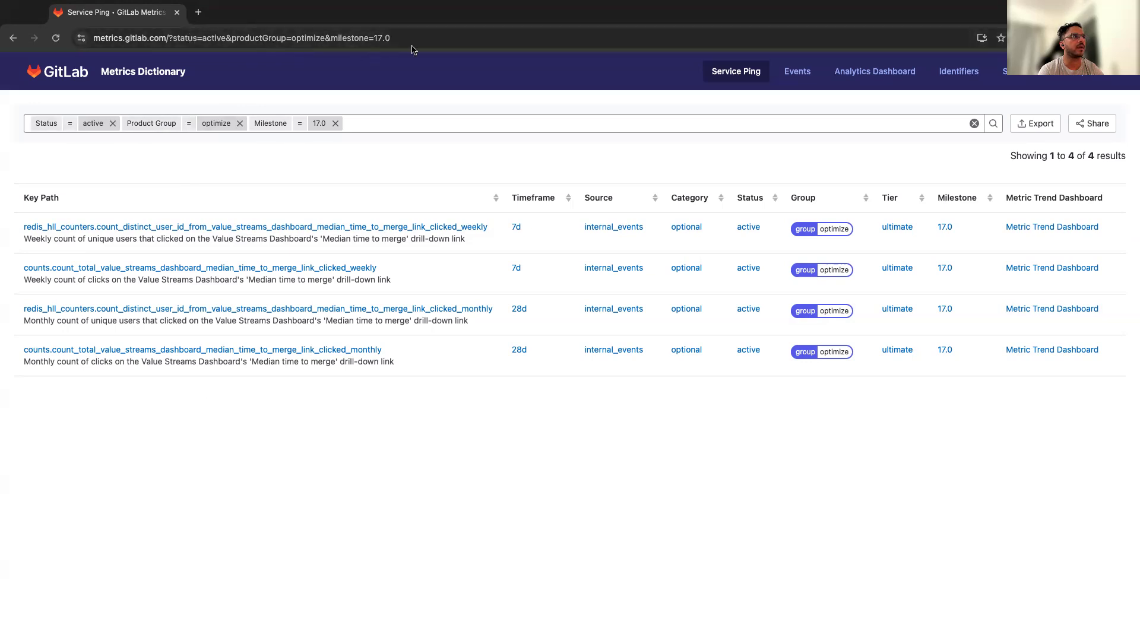
- Check the filtered list's shareable URL by loading a copy of it in a new browser tab, and close that tab
left_click(360, 44)
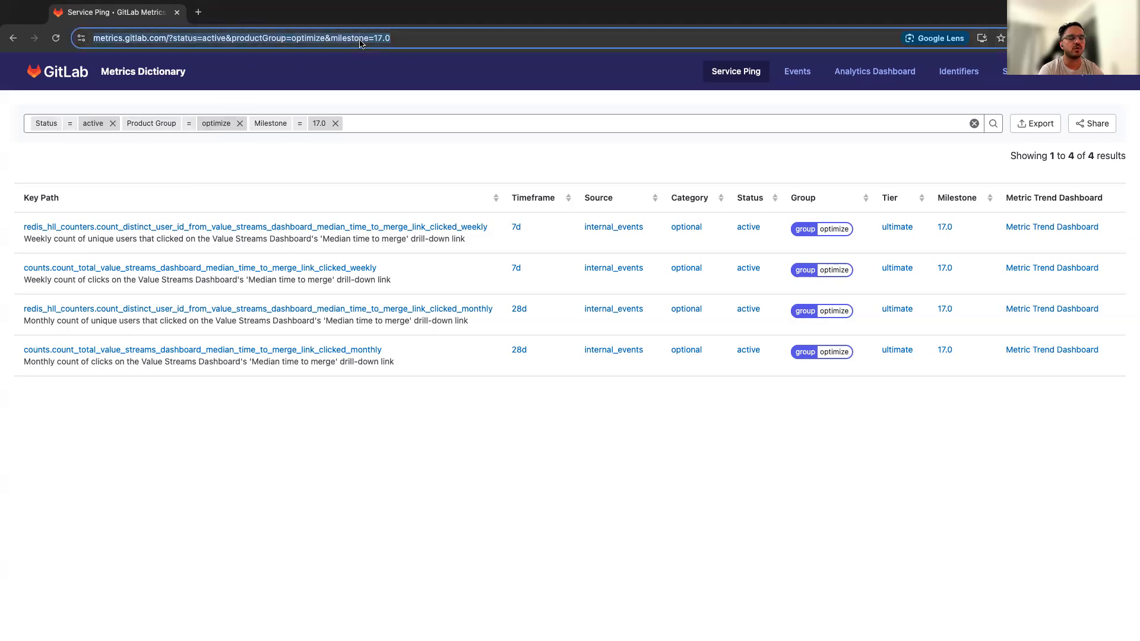
key("ctrl+c")
key("ctrl+t")
key("ctrl+v")
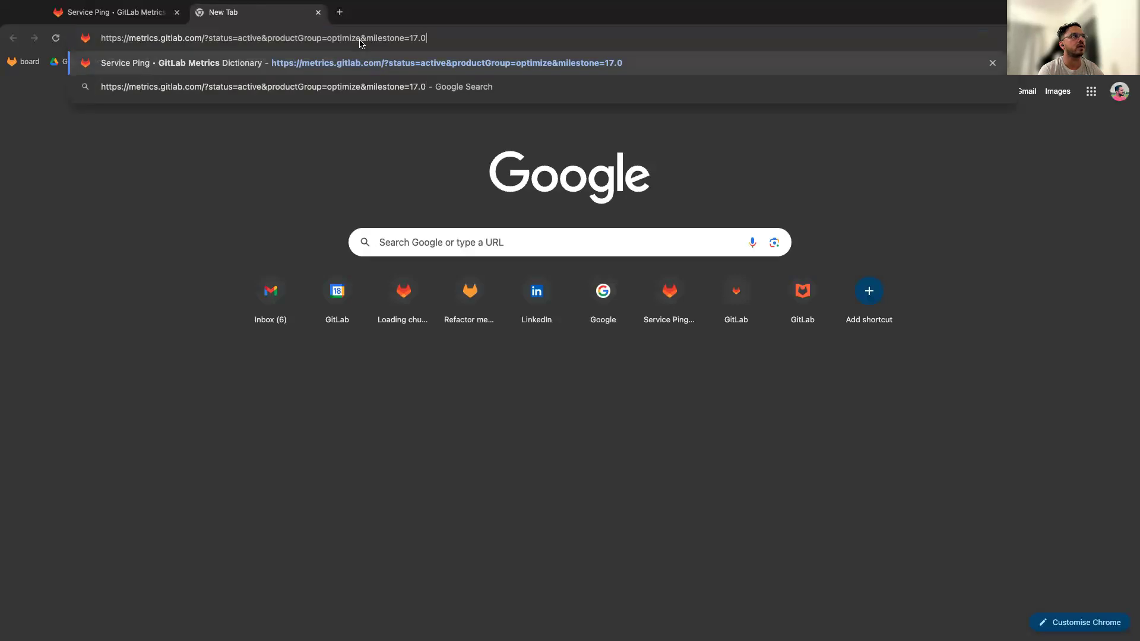
key("Return")
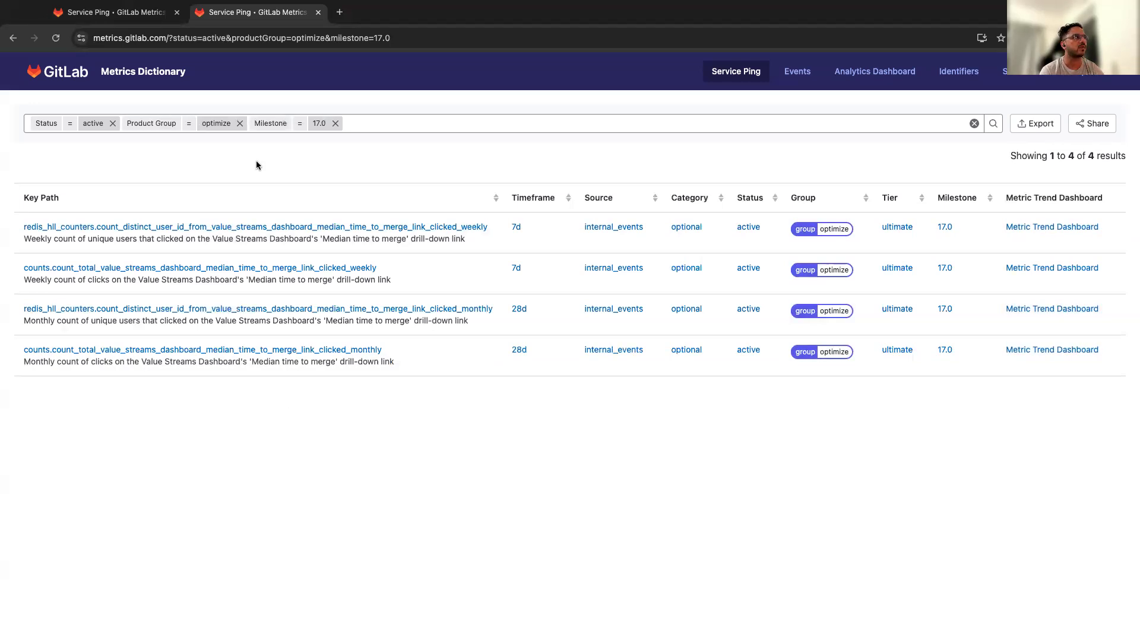
key("super+w")
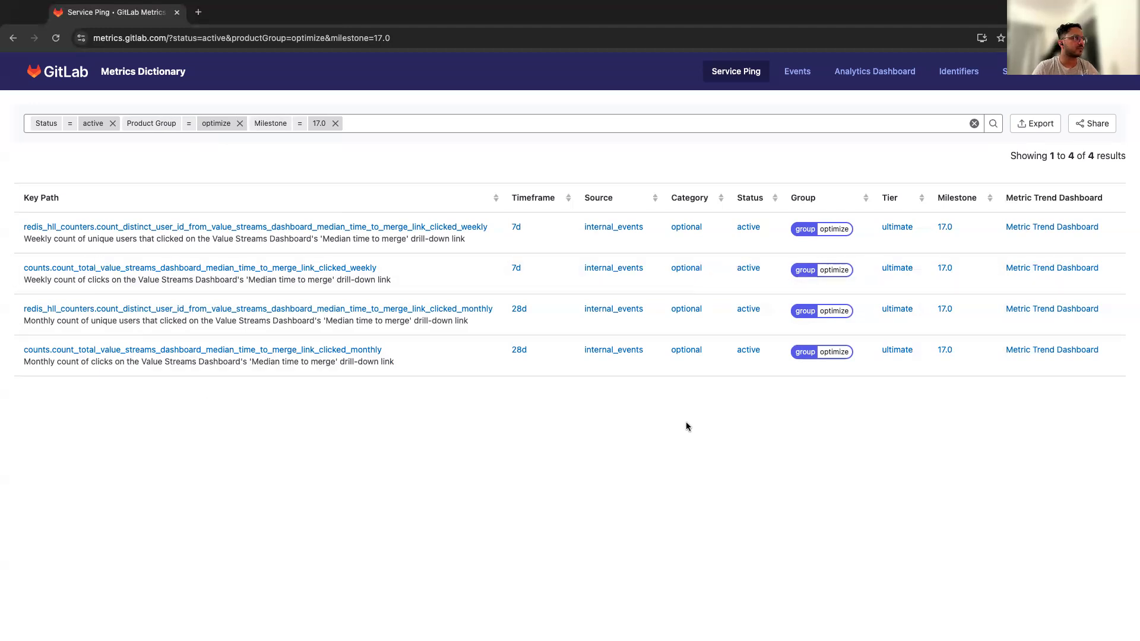
- Remove the Milestone and Product Group filters and list the metrics whose source is internal_events
left_click(334, 123)
left_click(239, 123)
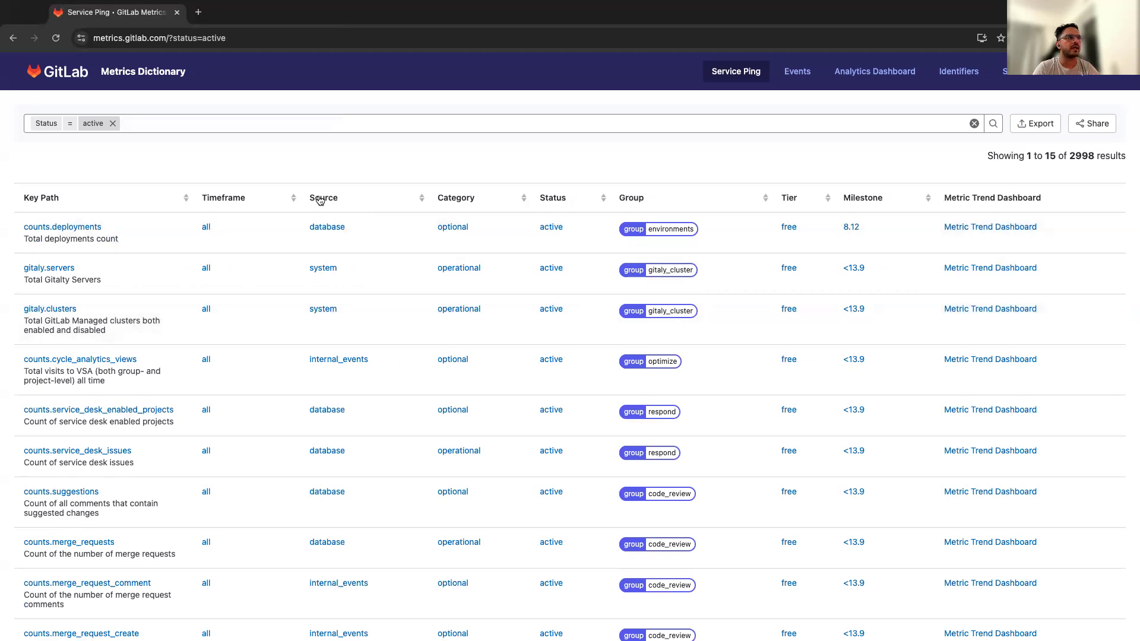
left_click(350, 361)
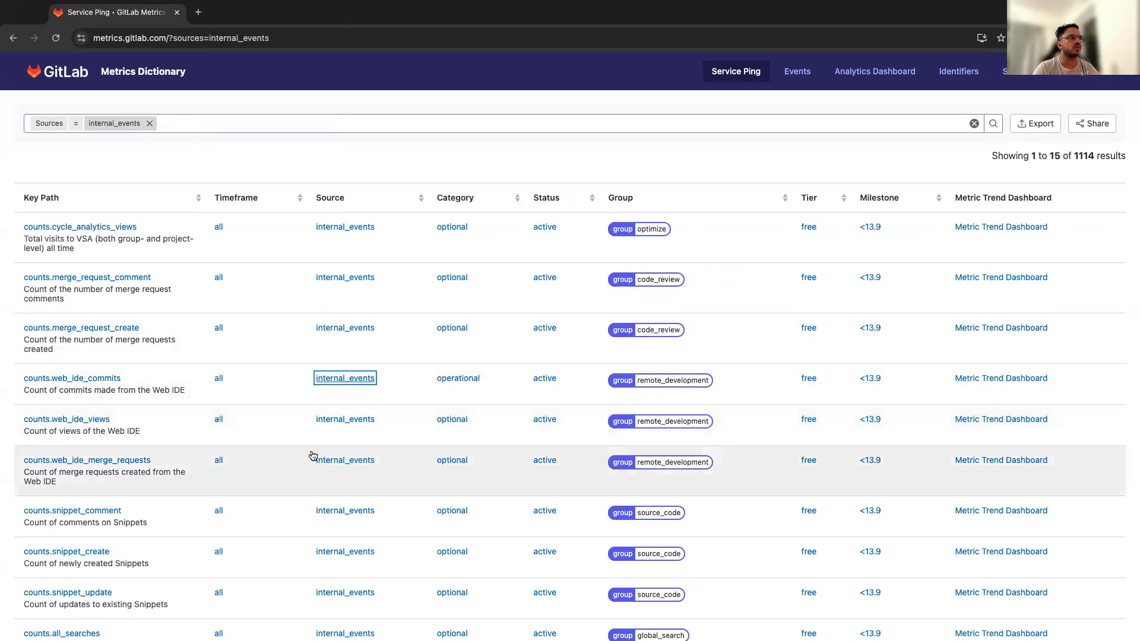
scroll(313, 455, "down", 3)
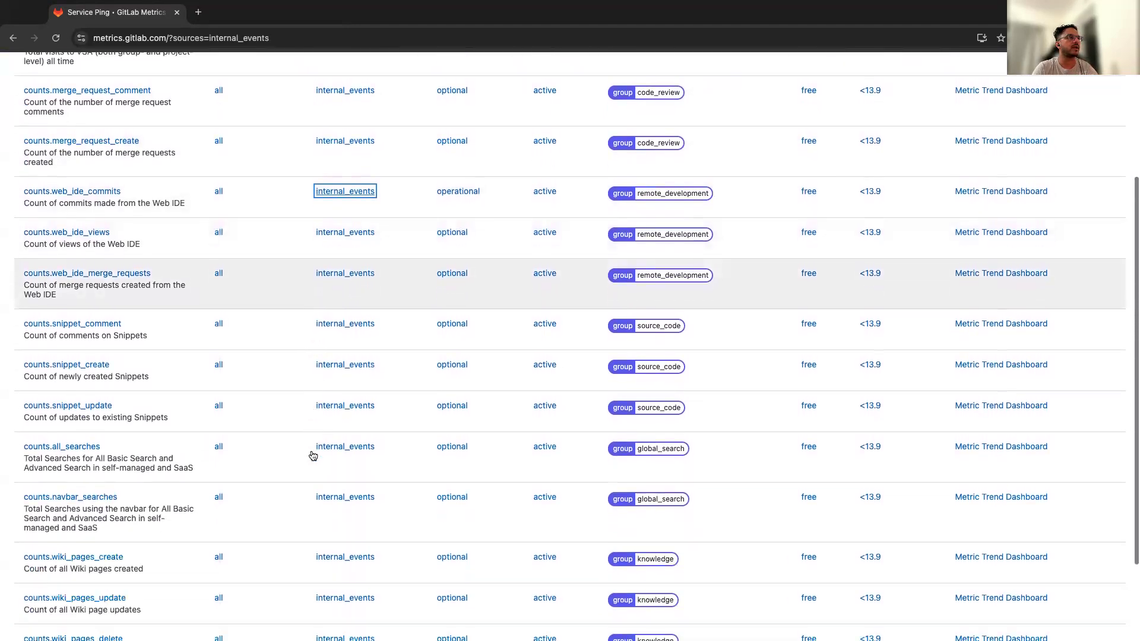
scroll(312, 455, "down", 2)
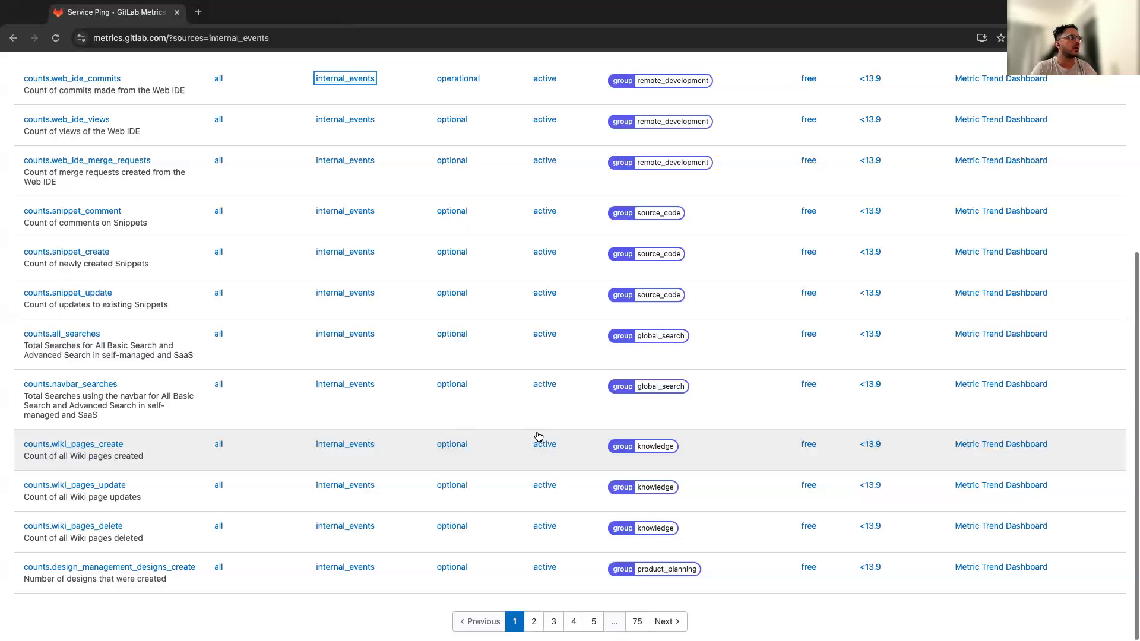
scroll(516, 374, "up", 4)
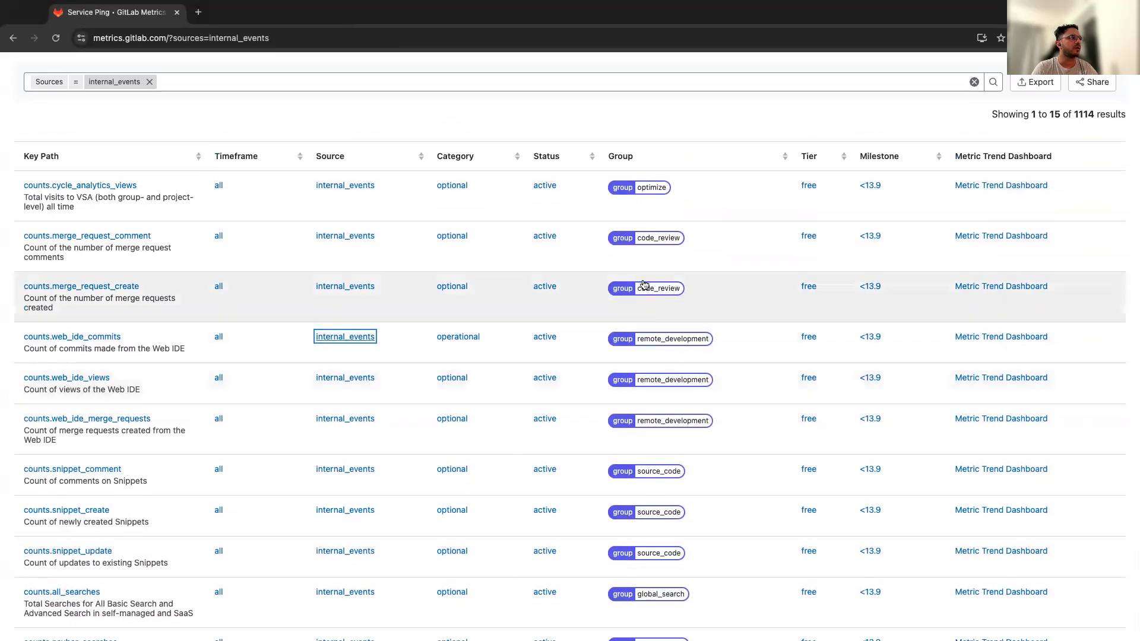
- Filter the metrics by the code_review group and view the details of counts.merge_request_create
left_click(645, 287)
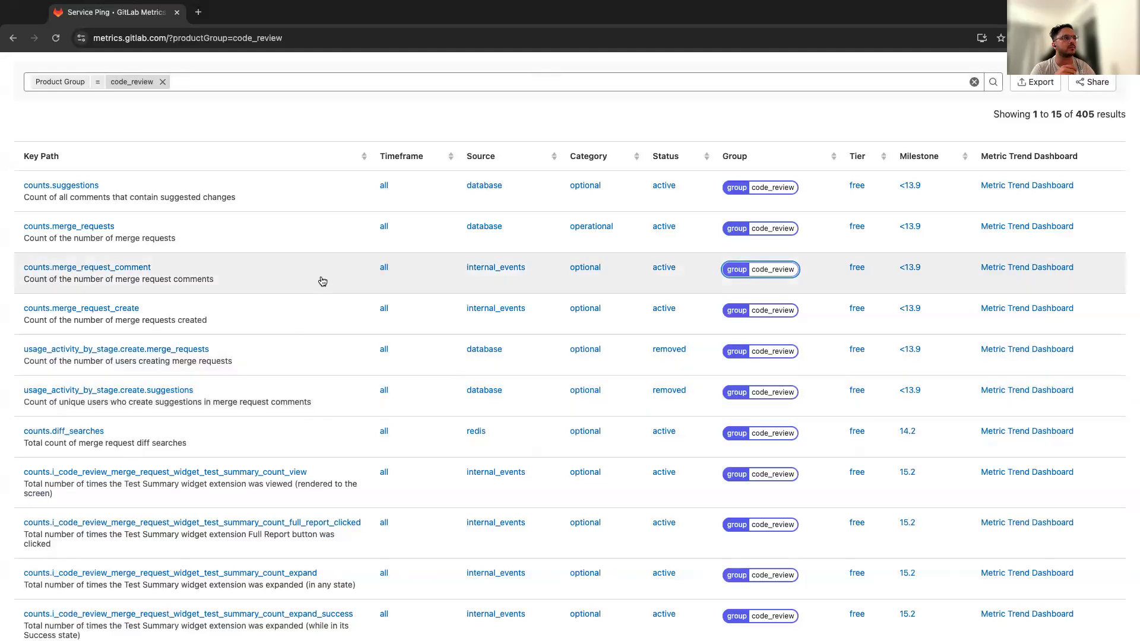
left_click(317, 318)
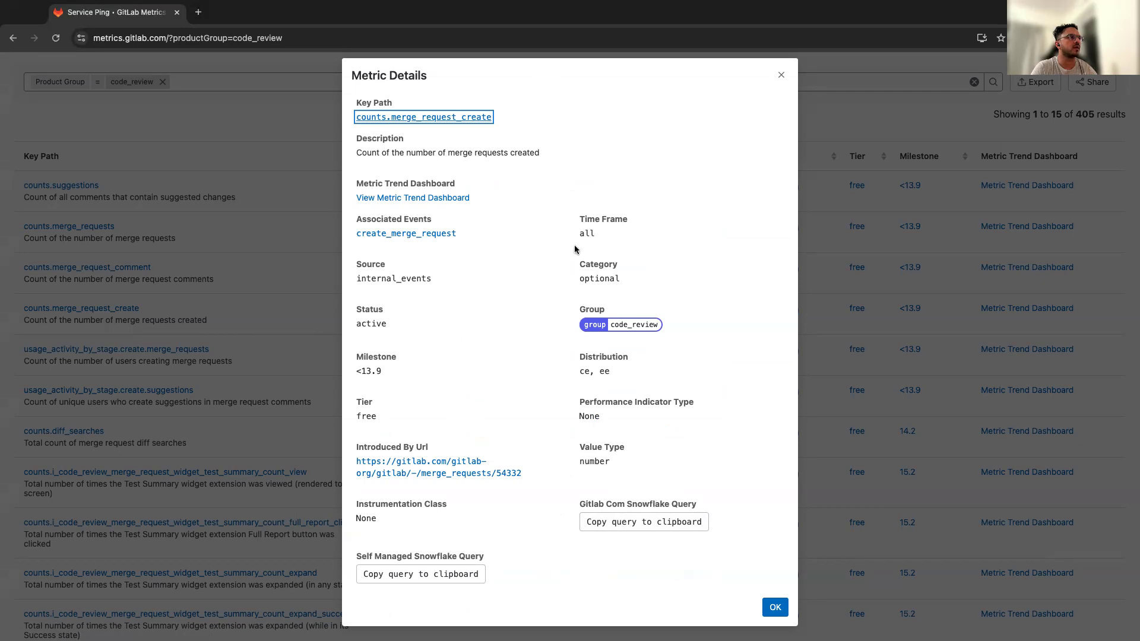
left_click(782, 74)
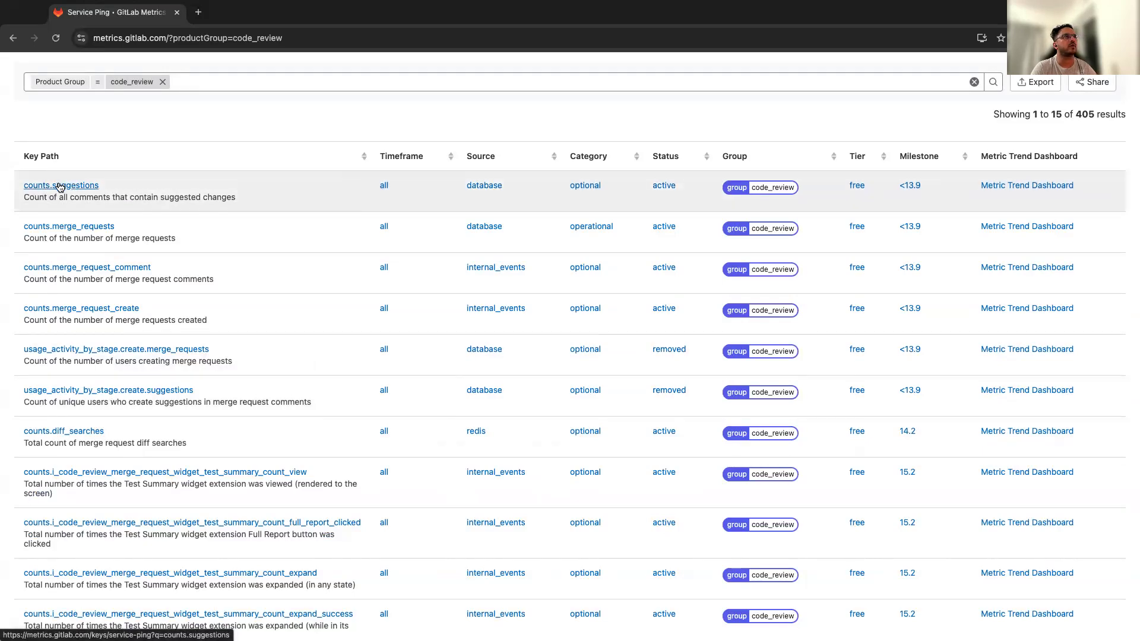
- Open the counts.suggestions metric page, view its YAML definition in the GitLab repository, and return to the metrics list
left_click(59, 187)
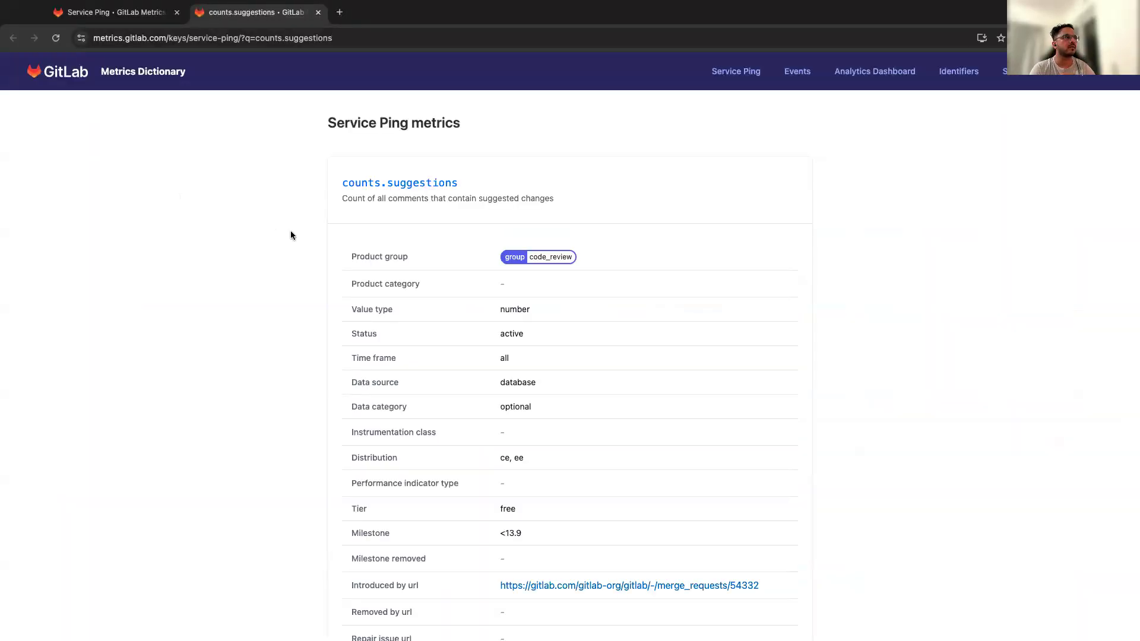
left_click(393, 184)
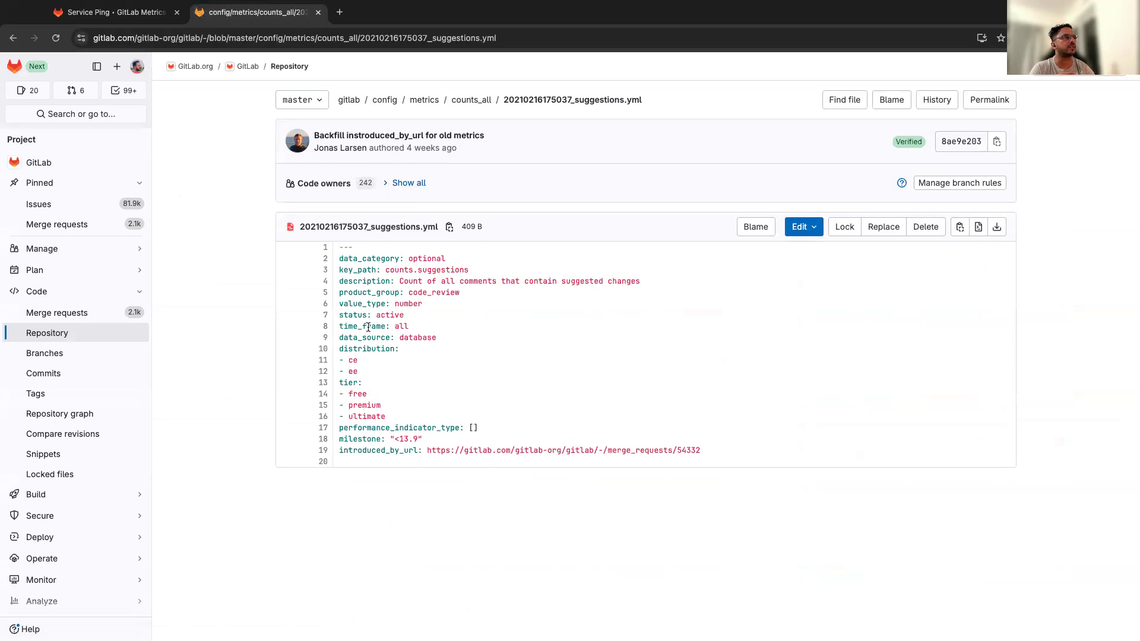
left_click(118, 13)
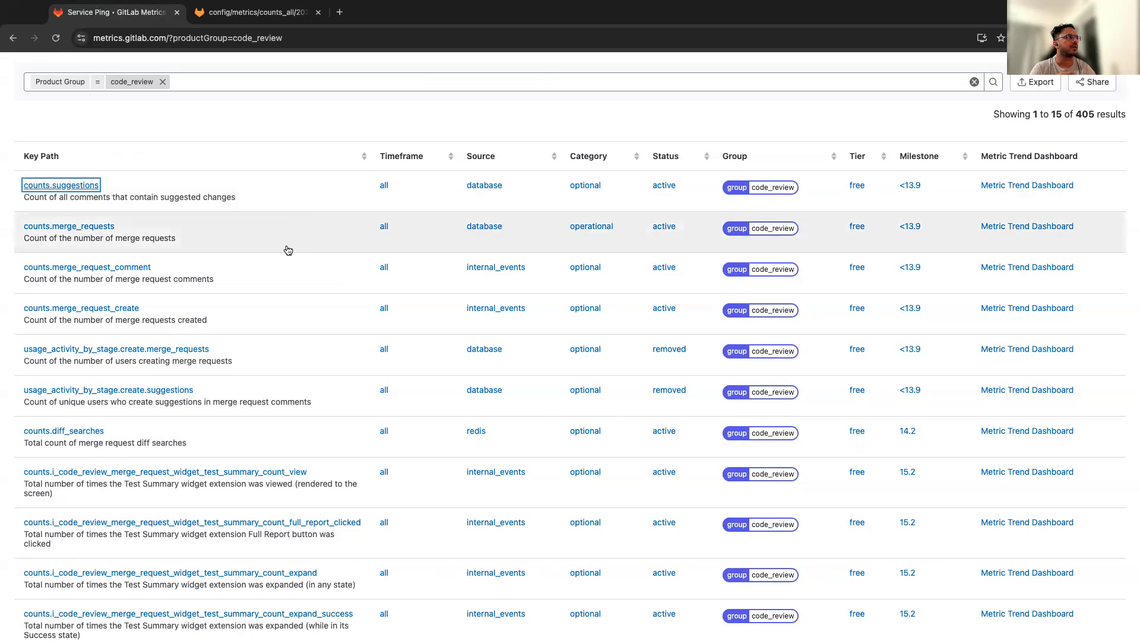
- Switch to the Events dictionary and filter the events by milestone 14.9
scroll(303, 176, "up", 2)
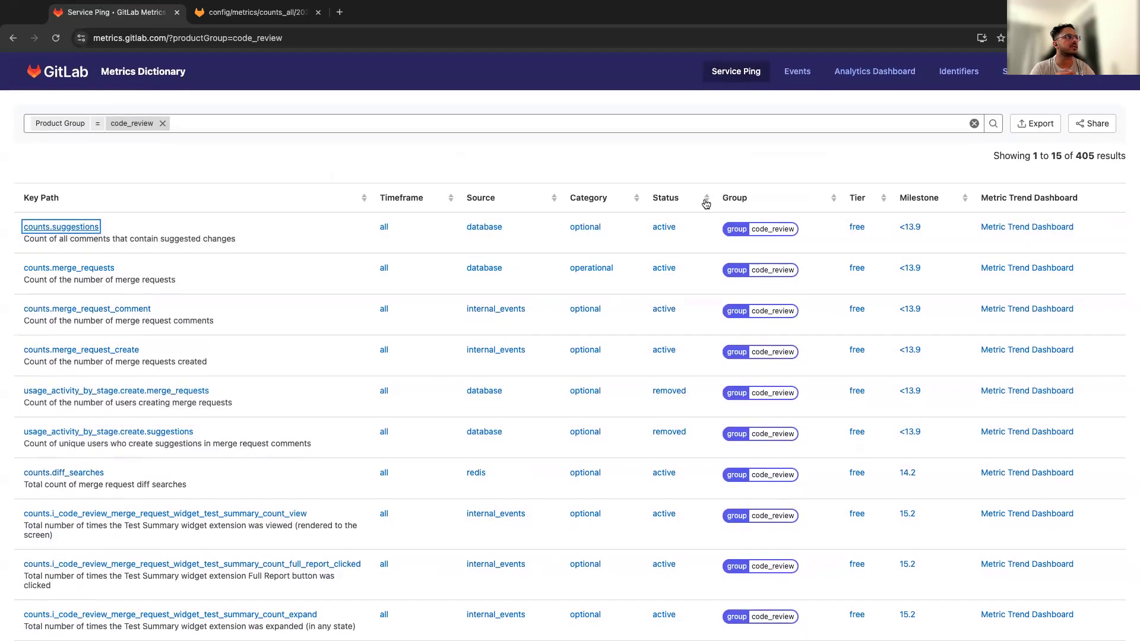
left_click(800, 79)
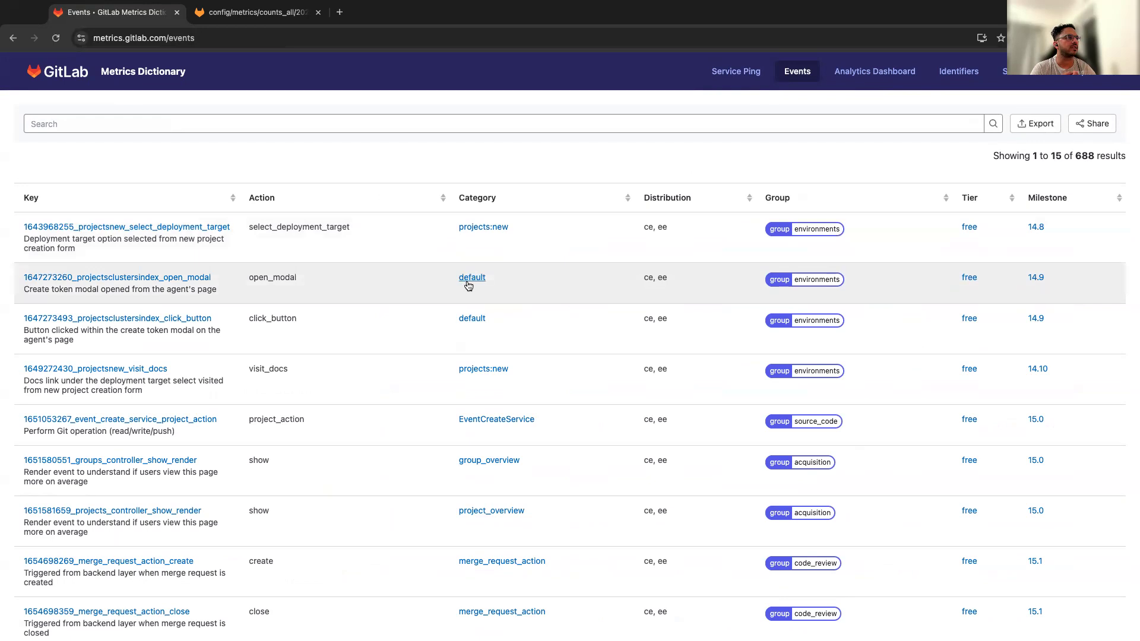
left_click(1037, 319)
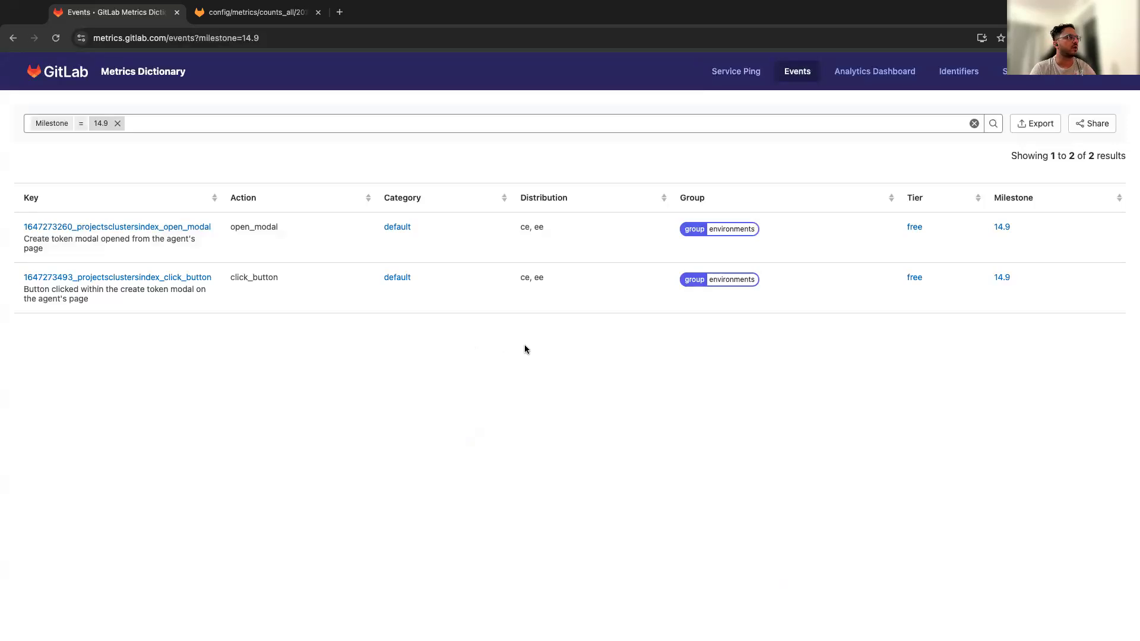
- Return to the Service Ping metrics, filter them by the internal_events source, and open the details of counts.merge_request_create
left_click(749, 69)
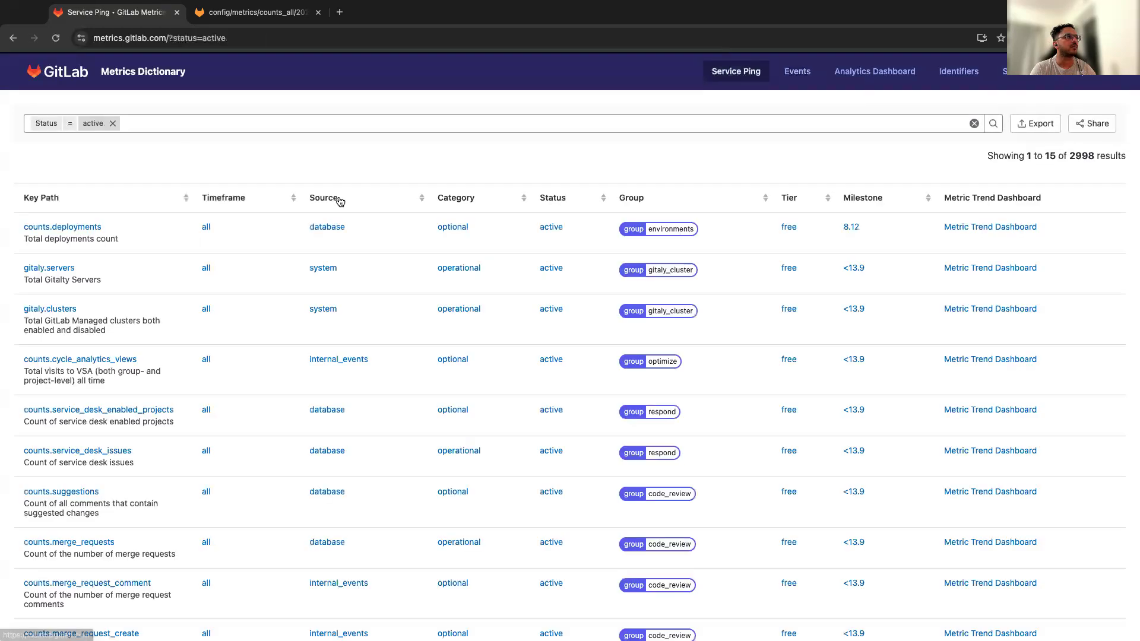
left_click(333, 360)
left_click(269, 346)
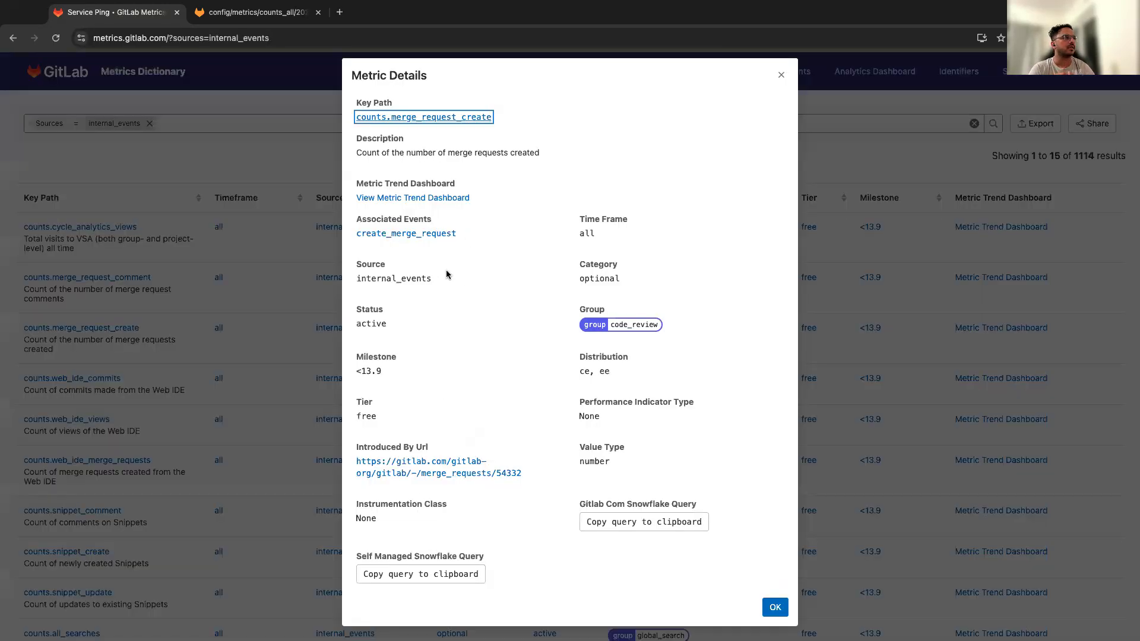
- Follow the metric's associated event create_merge_request, view its event details, and close them
double_click(414, 217)
triple_click(414, 215)
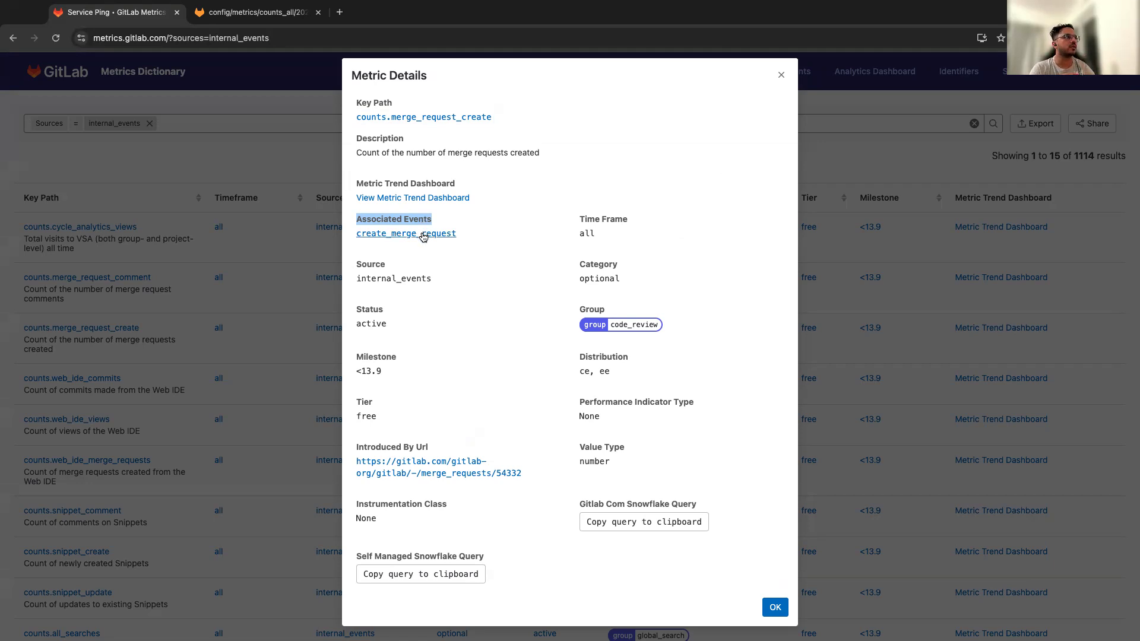
left_click(424, 237)
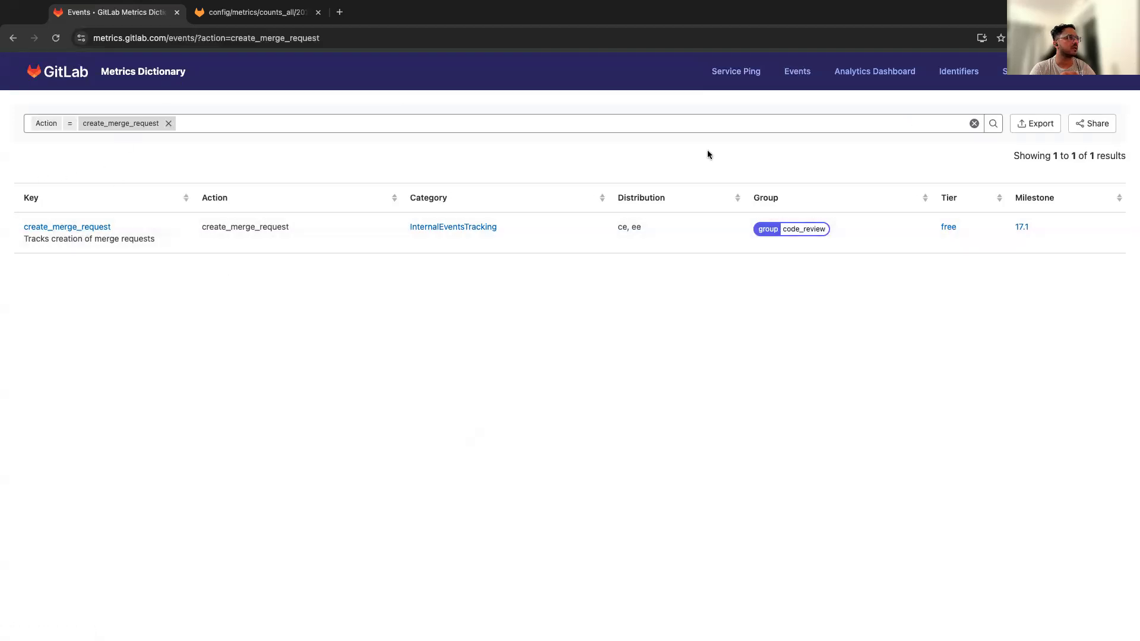
left_click(304, 223)
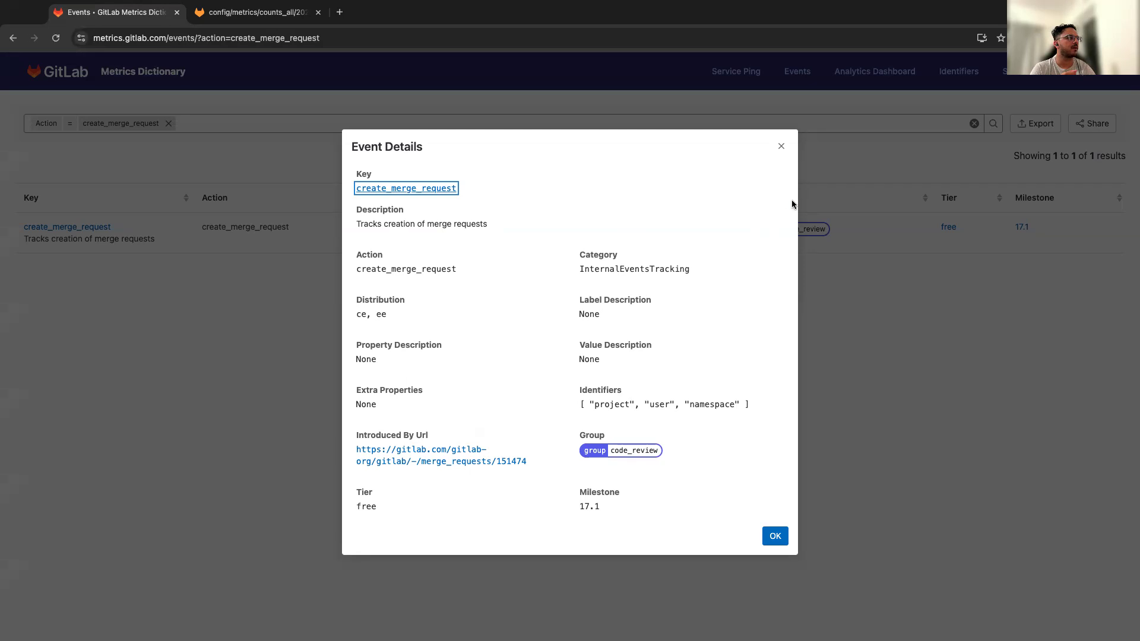
left_click(781, 147)
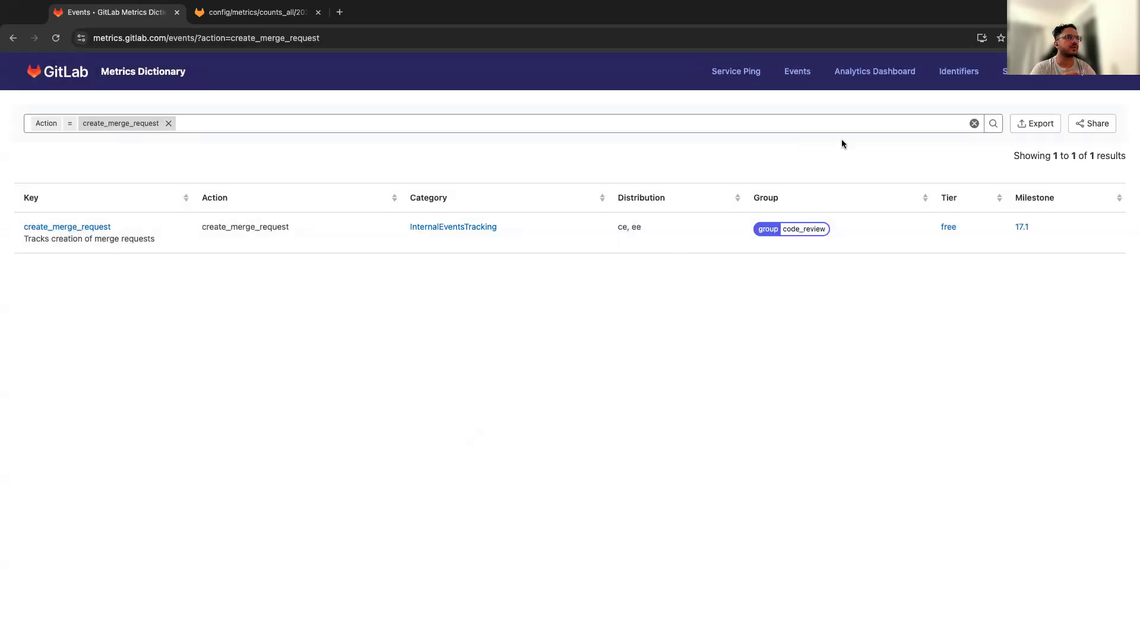
- Open the analytics dashboard and examine the metrics charts for status, milestone, tier and source
left_click(880, 82)
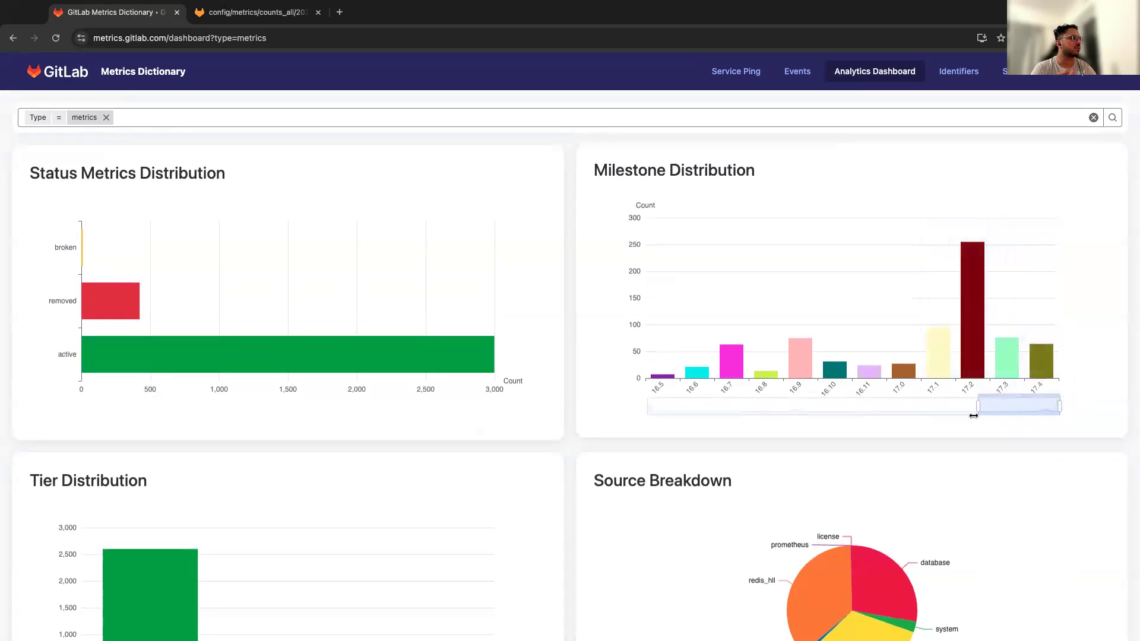
mouse_move(1002, 402)
mouse_move(1006, 396)
left_mouse_down()
mouse_move(885, 390)
mouse_move(1016, 399)
left_mouse_up()
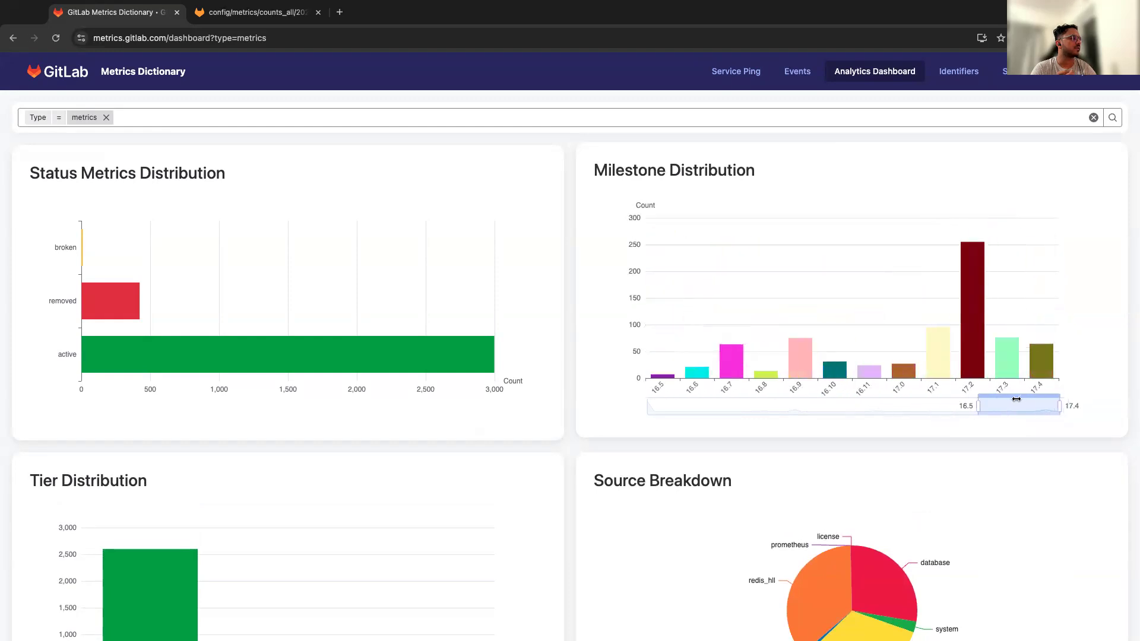
scroll(766, 439, "down", 3)
mouse_move(766, 439)
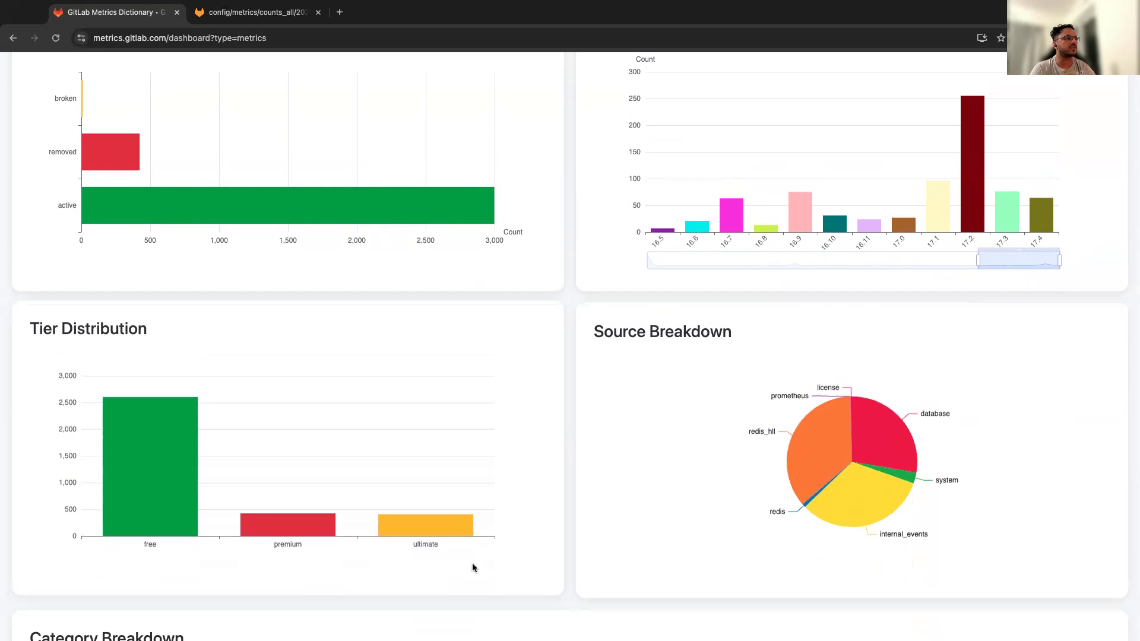
- Filter the metrics dashboard charts by the product group gitaly_cluster
scroll(472, 563, "down", 4)
scroll(488, 577, "up", 7)
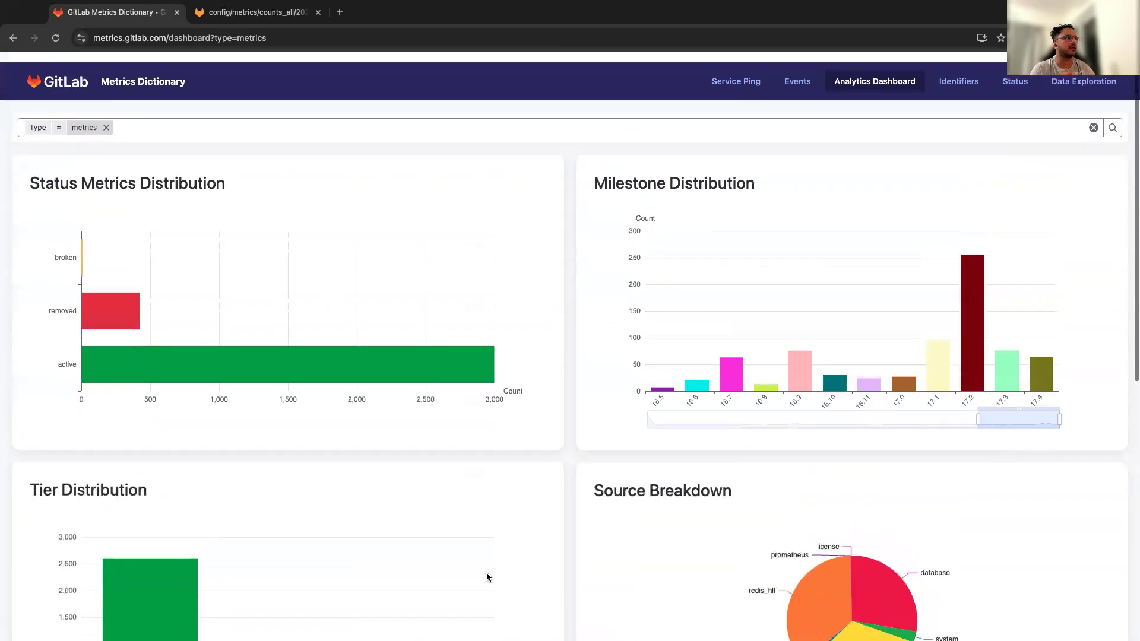
left_click(172, 113)
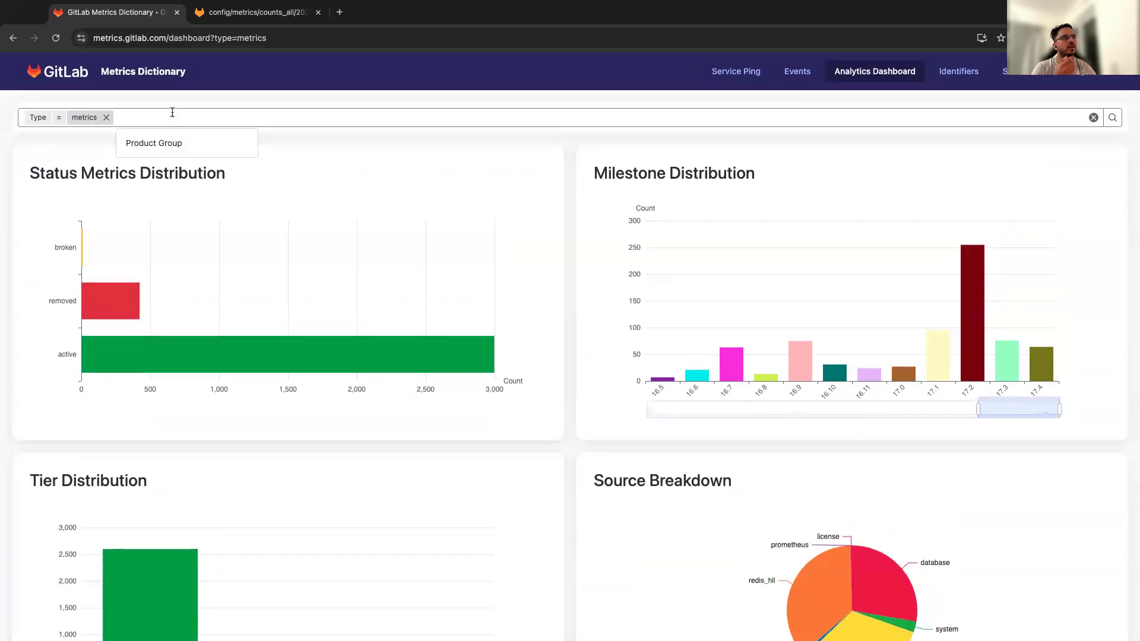
left_click(163, 152)
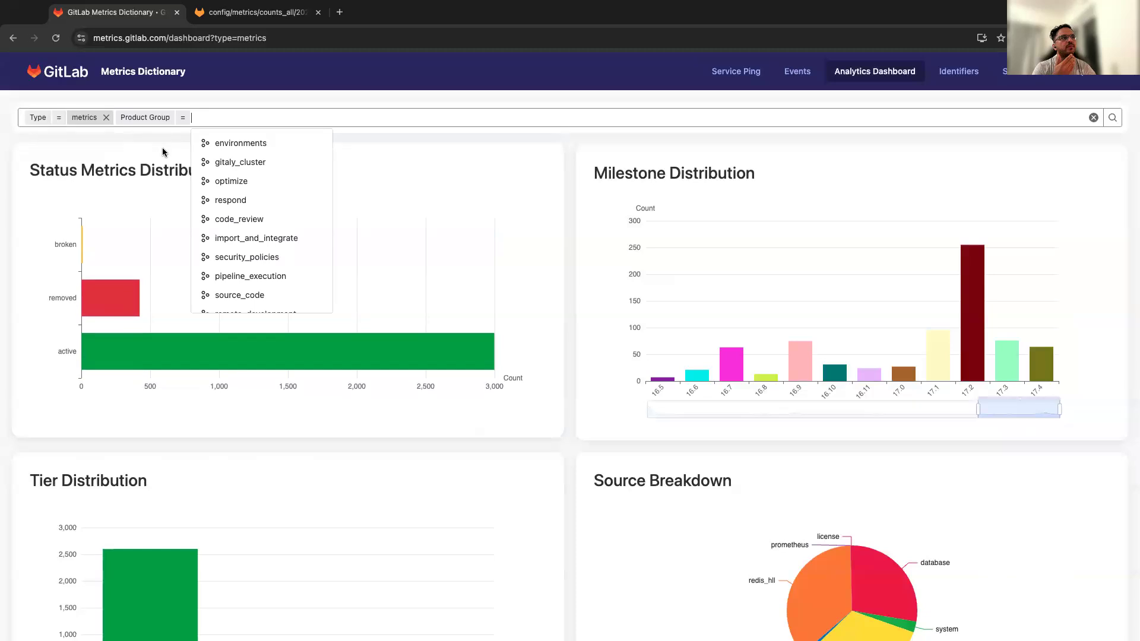
left_click(234, 164)
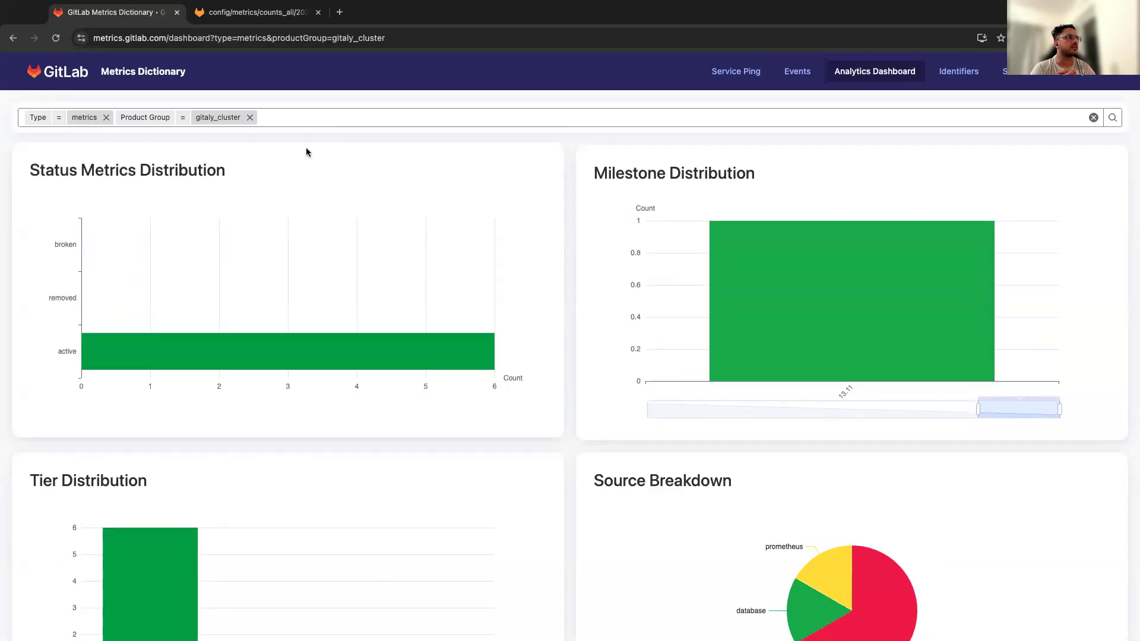
- Review the filtered charts, shift the milestone chart's range slightly, and open the metrics behind its 13.11 bar
scroll(323, 156, "down", 5)
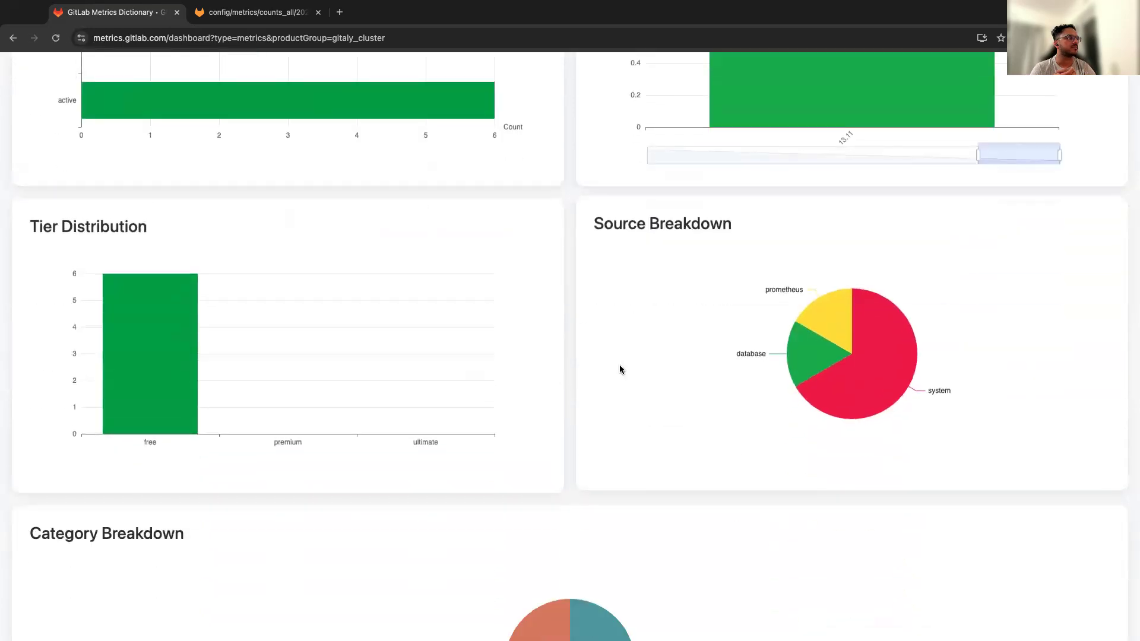
scroll(618, 368, "up", 4)
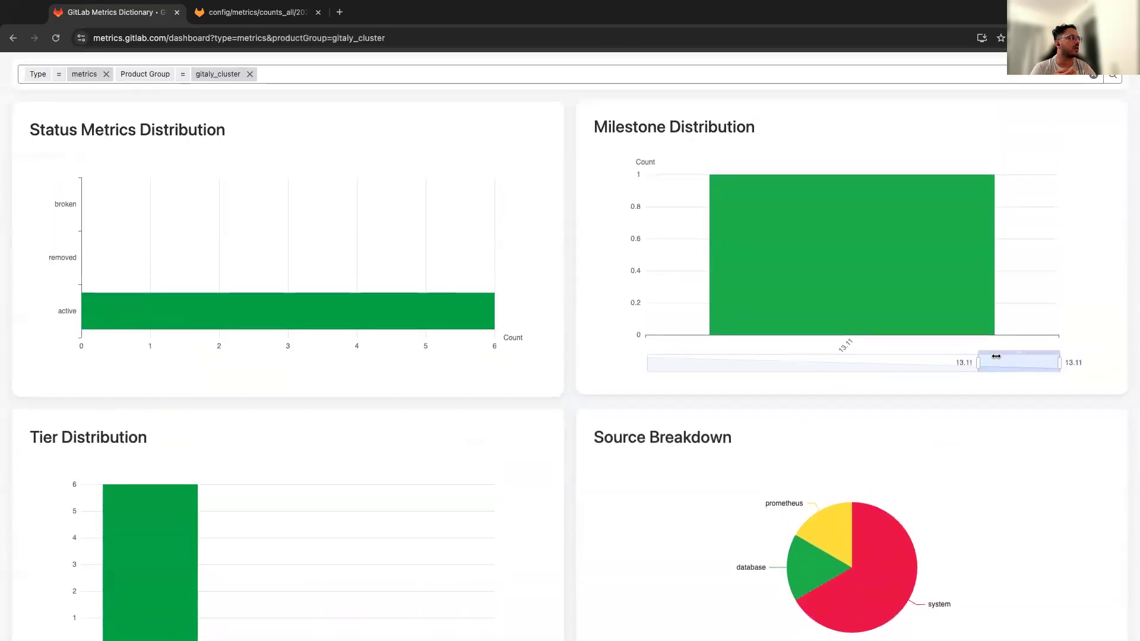
mouse_move(997, 351)
left_mouse_down()
mouse_move(955, 351)
mouse_move(982, 351)
left_mouse_up()
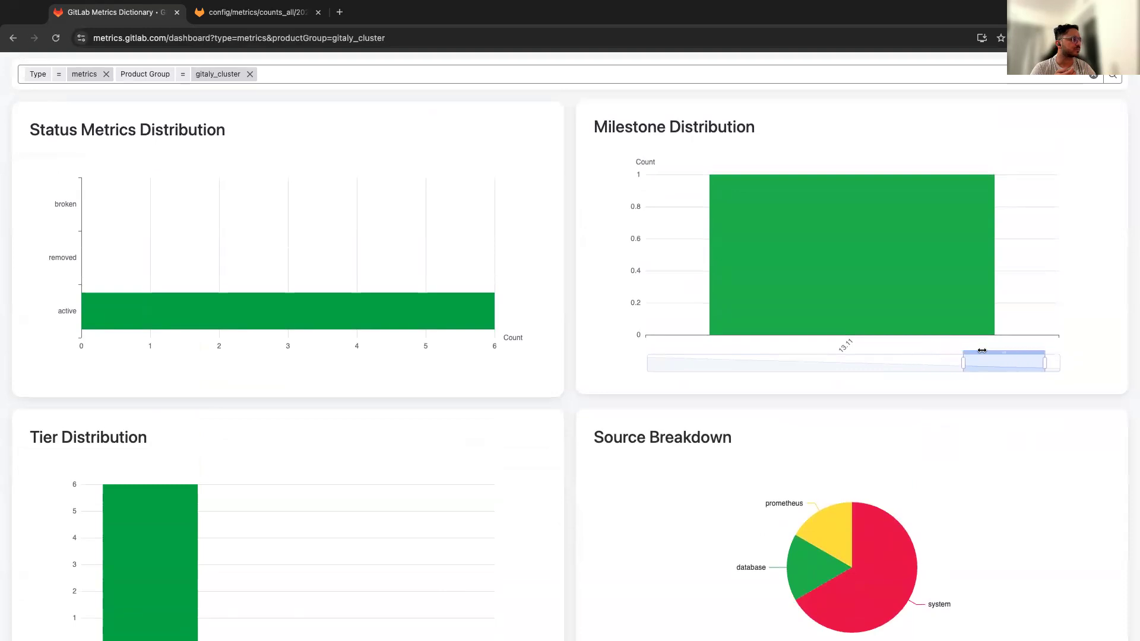
mouse_move(796, 275)
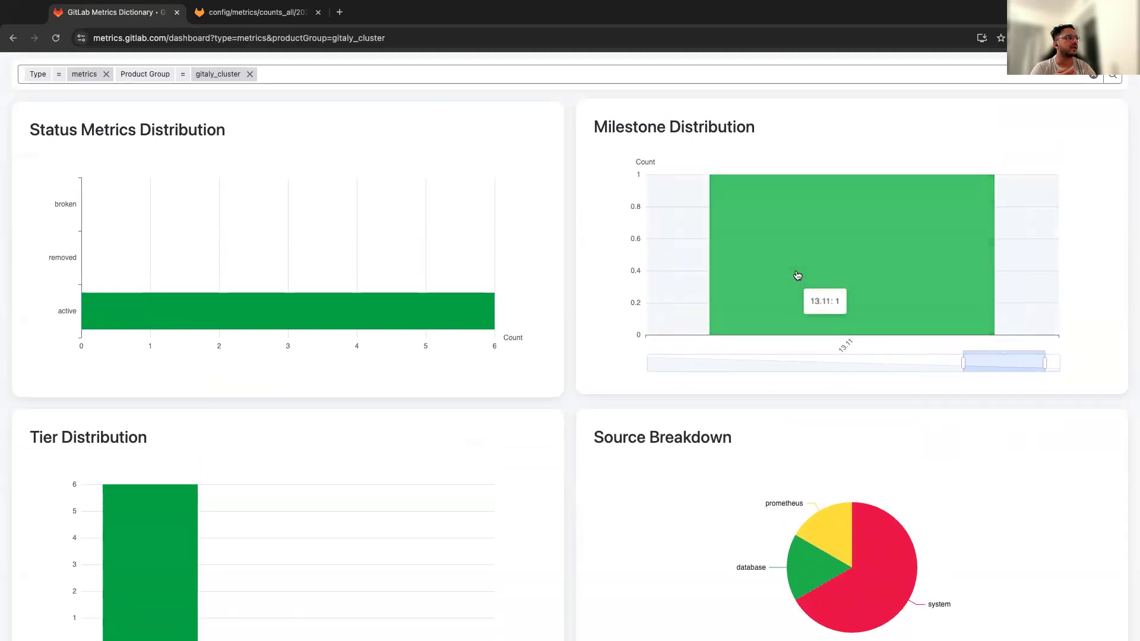
scroll(778, 274, "up", 1)
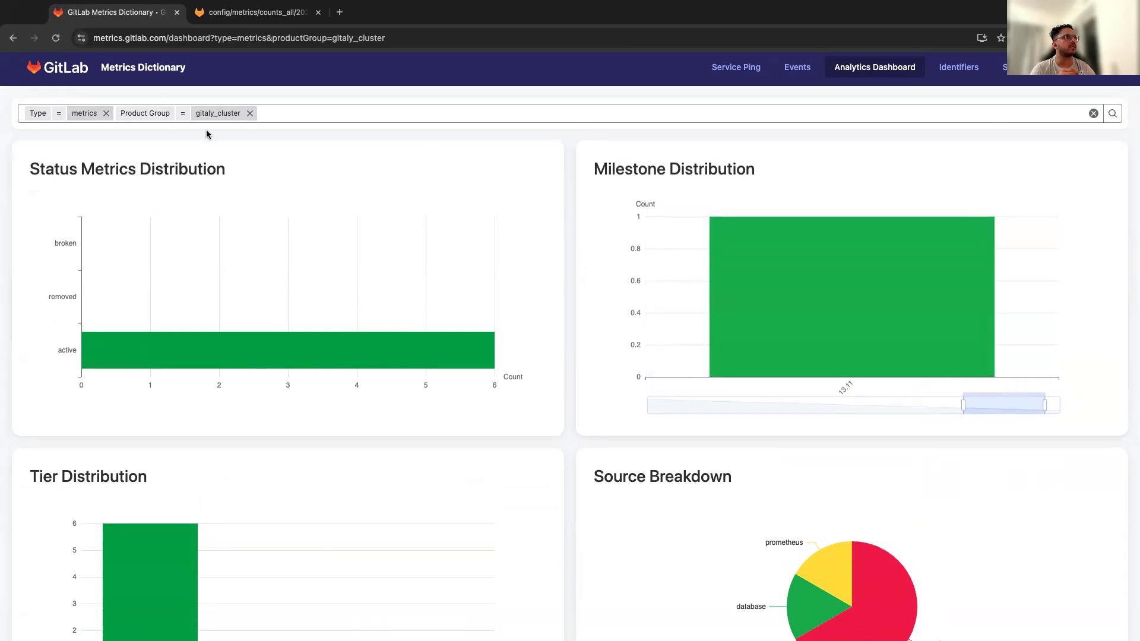
left_click(819, 316)
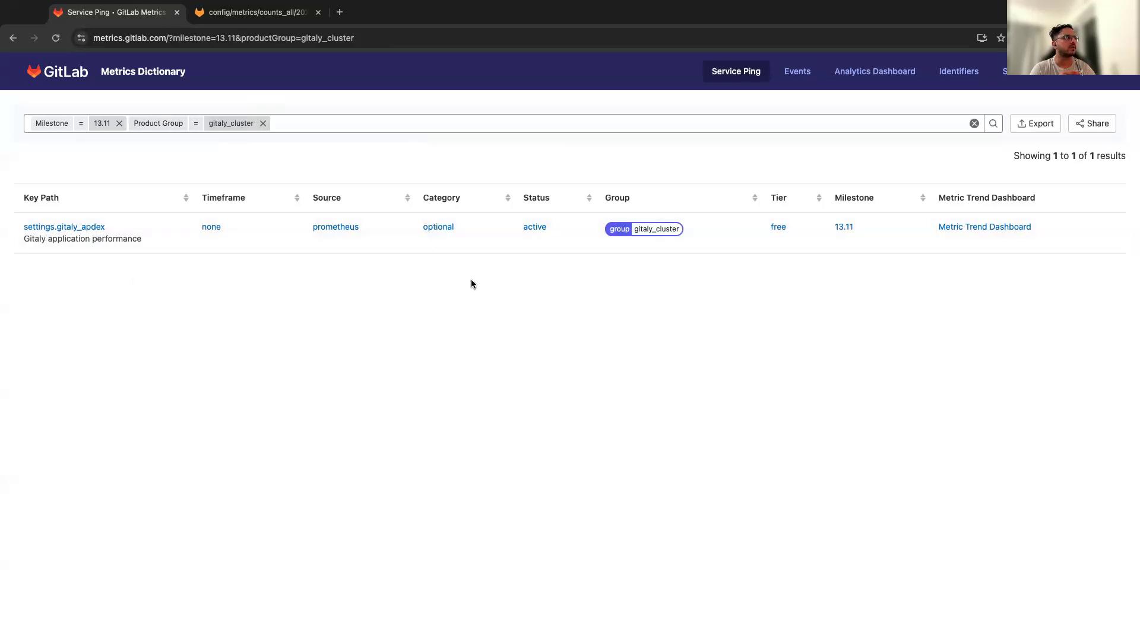
- Return to the analytics dashboard, change its type filter to events, and adjust the milestone chart's range slightly
left_click(893, 76)
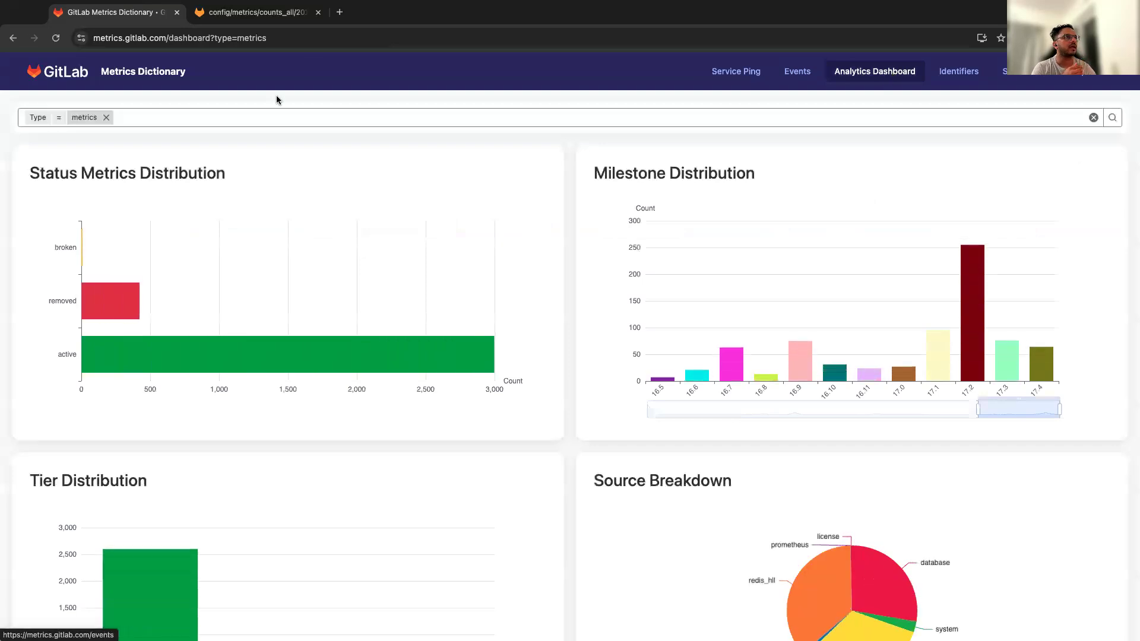
left_click(106, 117)
left_click(68, 150)
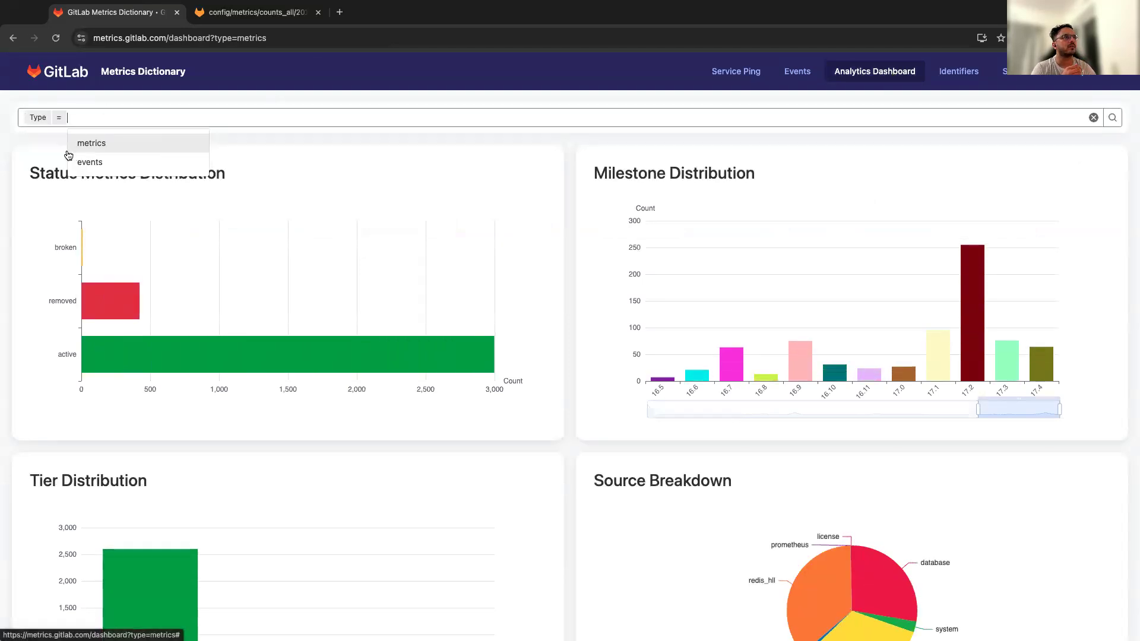
left_click(83, 161)
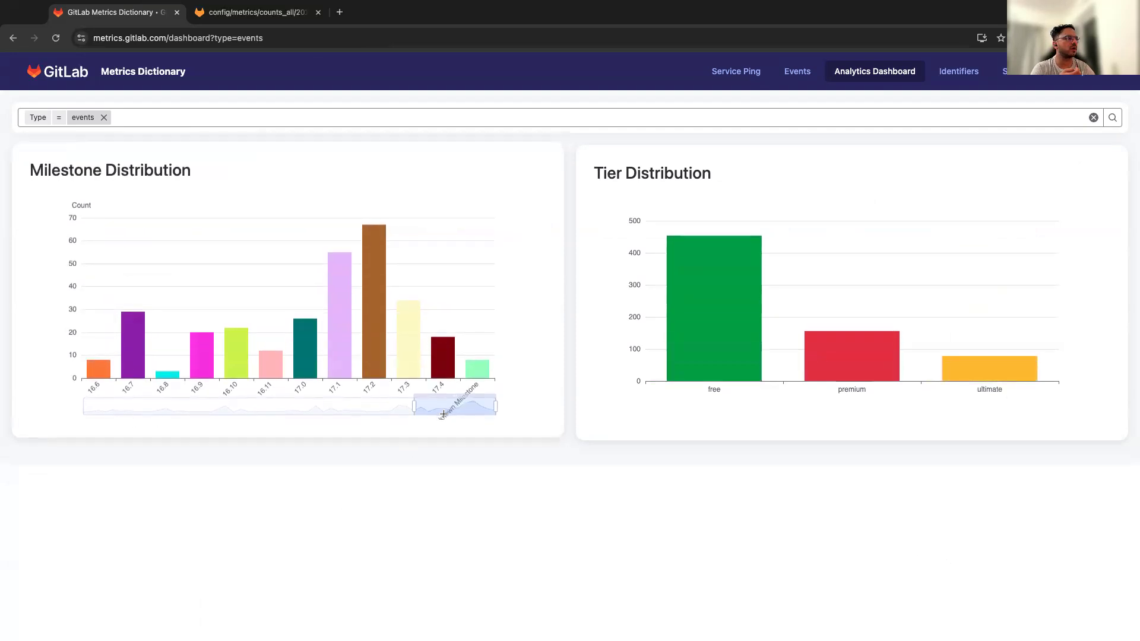
mouse_move(436, 394)
left_mouse_down()
mouse_move(383, 389)
mouse_move(437, 390)
left_mouse_up()
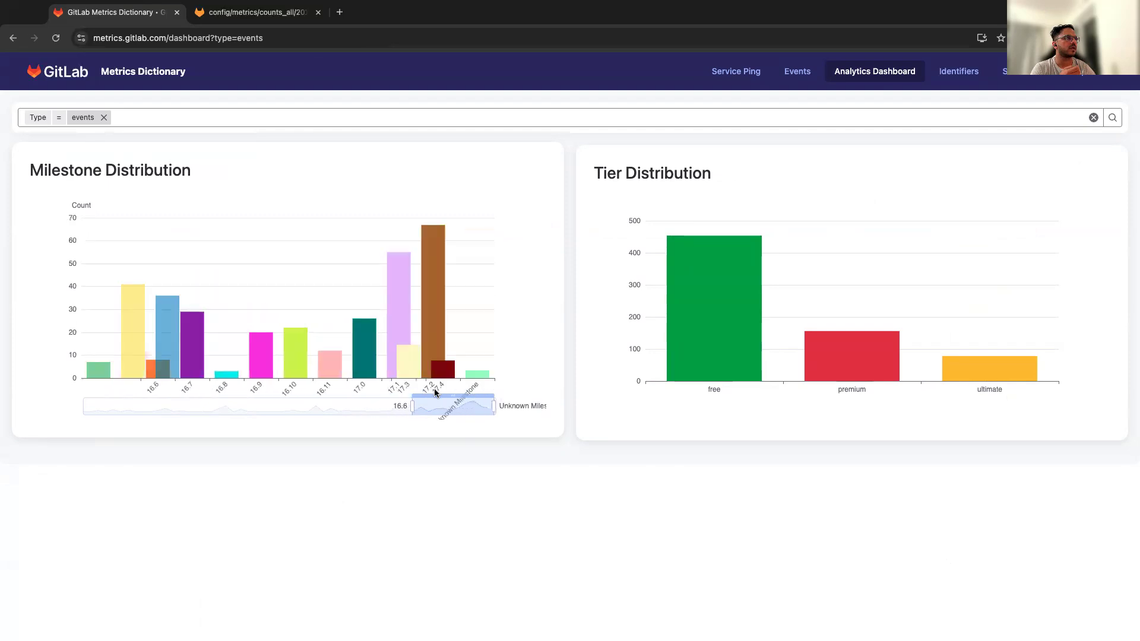
- Filter the events charts by the product group code_review and open the events behind the free bar of the tier chart
left_click(229, 116)
left_click(198, 143)
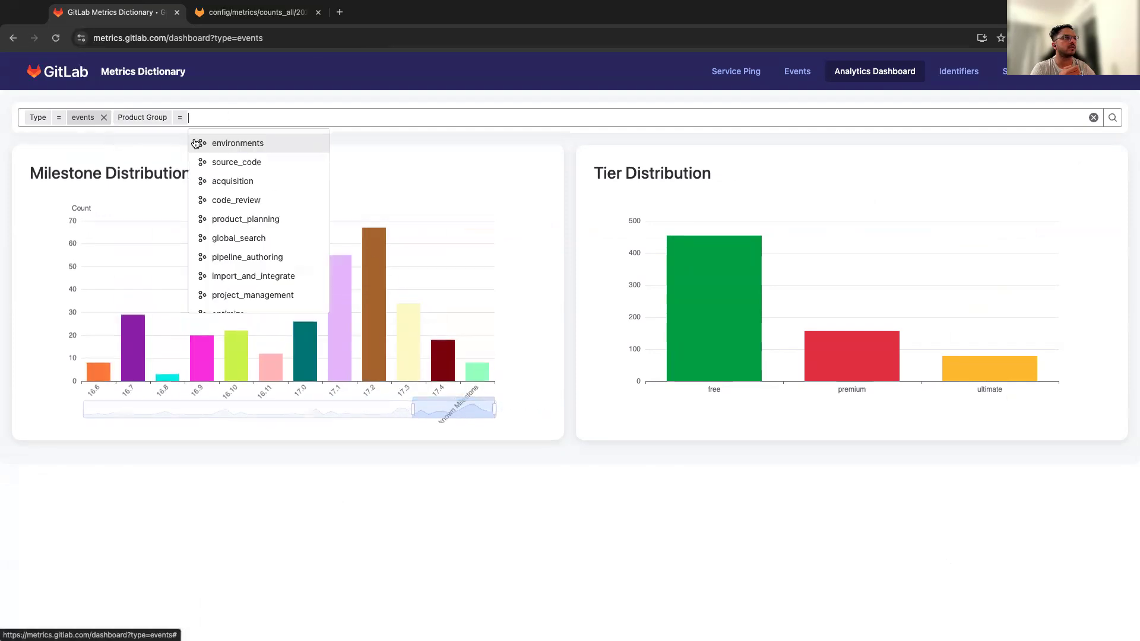
left_click(241, 207)
key("Return")
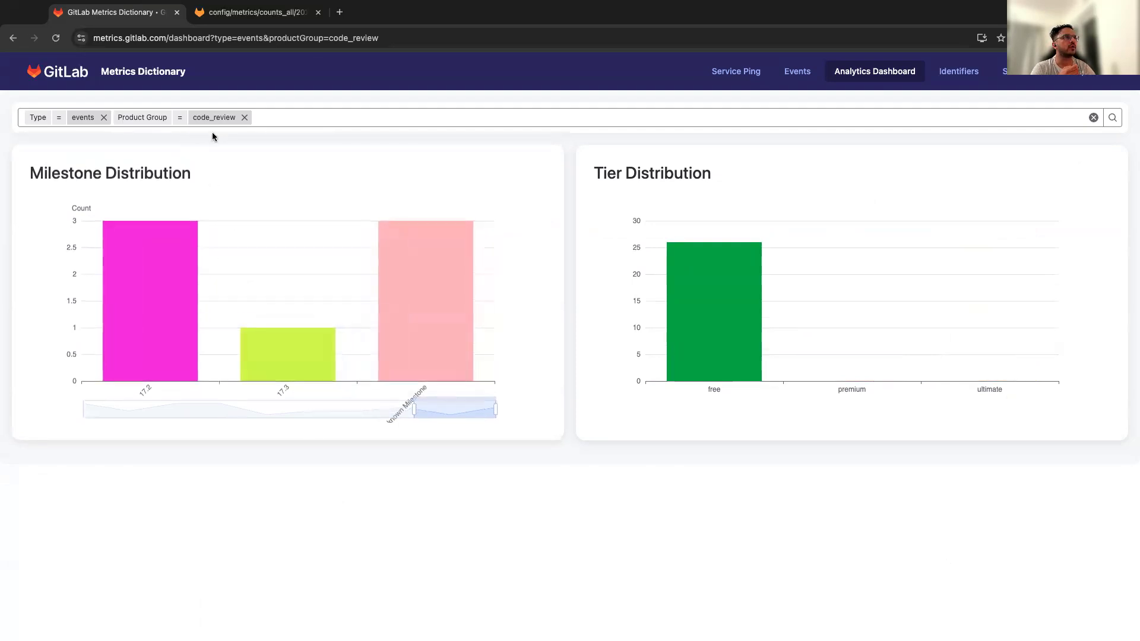
left_click(700, 356)
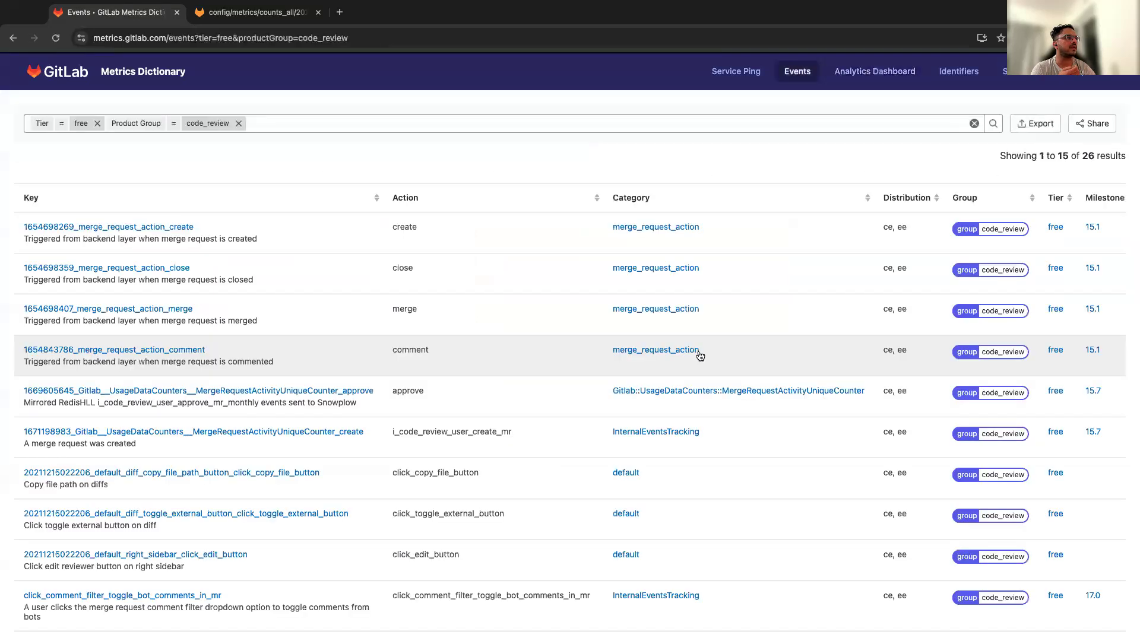